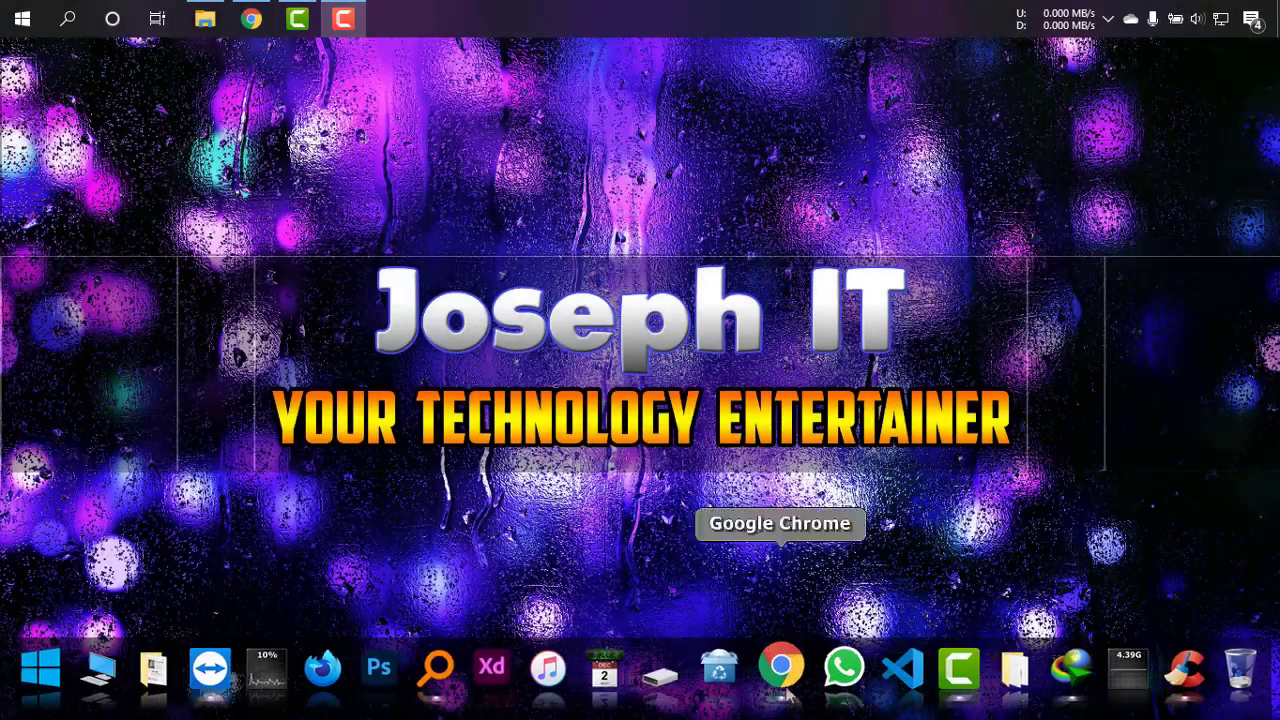
# Launch Chrome and run a Google search for 'nimbus screenshot' from the search suggestions
pyautogui.click(768, 668)
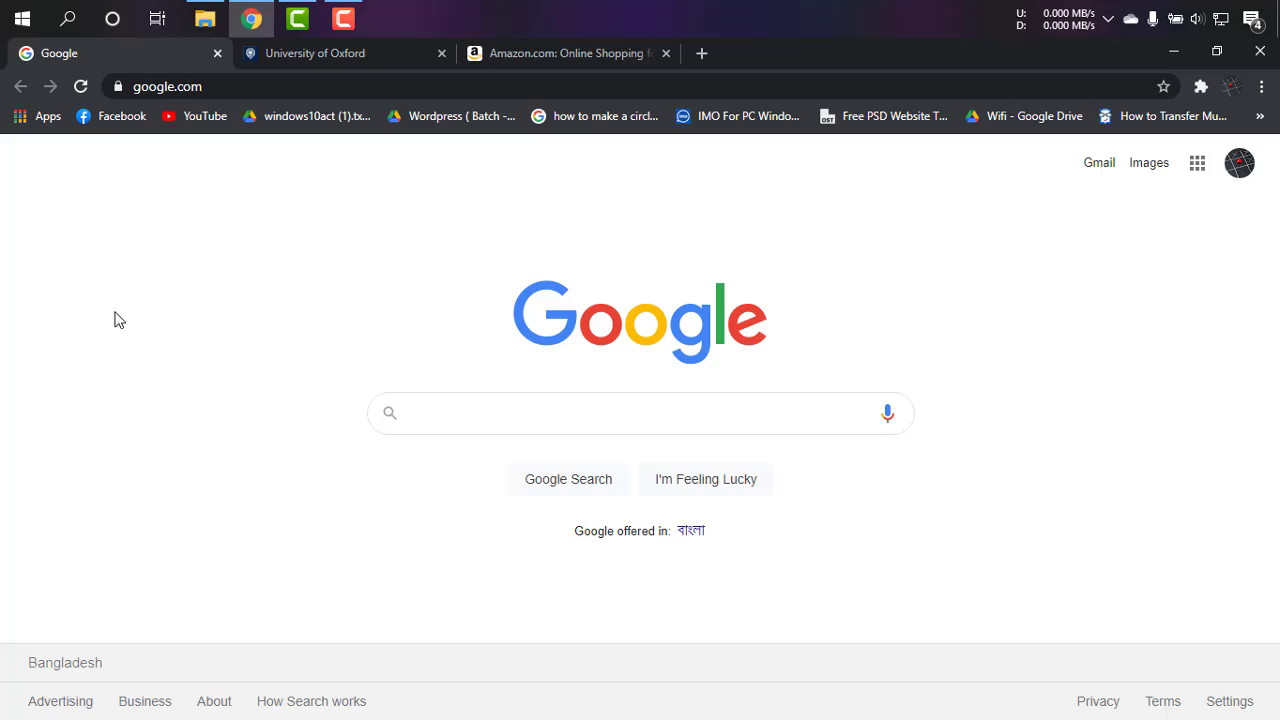
pyautogui.click(478, 416)
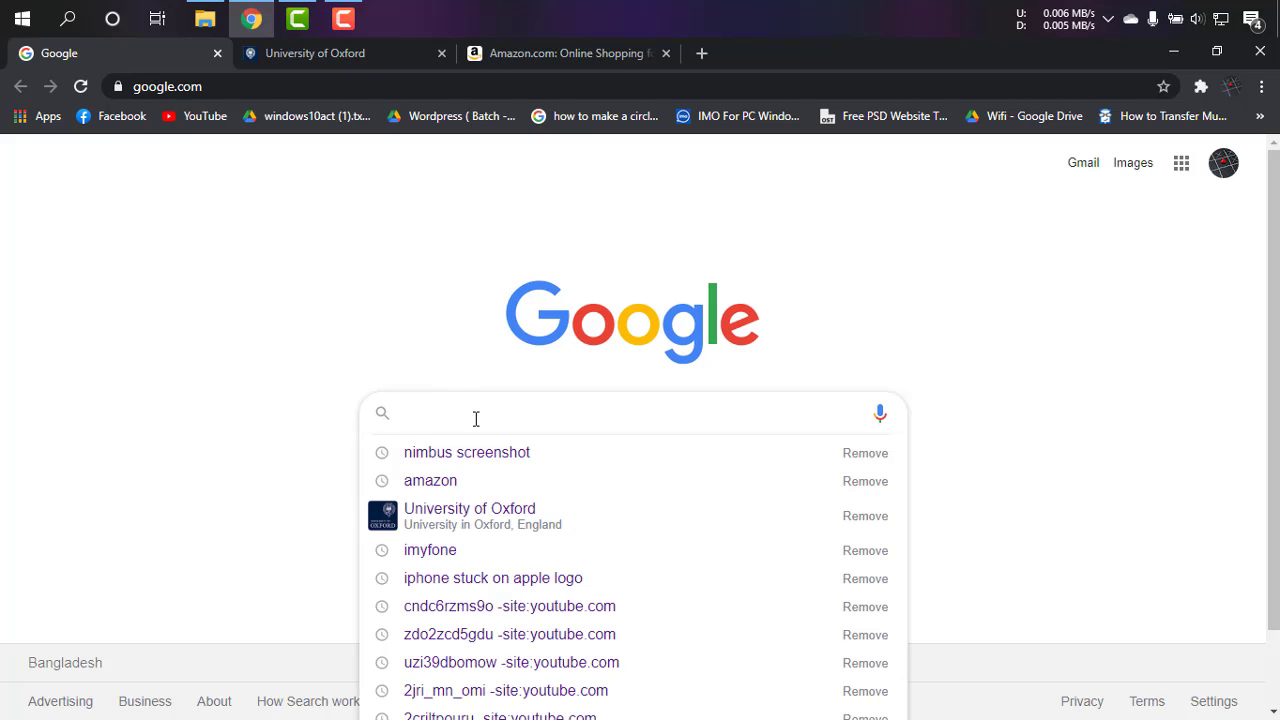
pyautogui.press('Down')
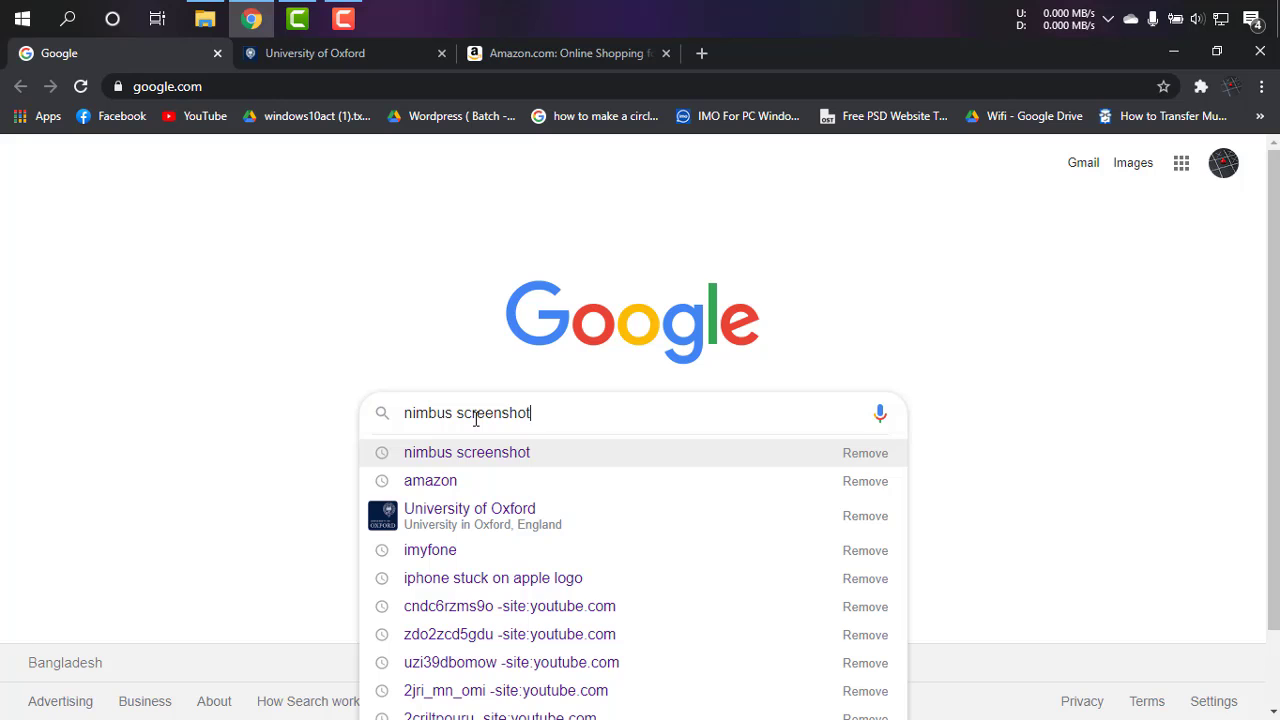
pyautogui.press('Return')
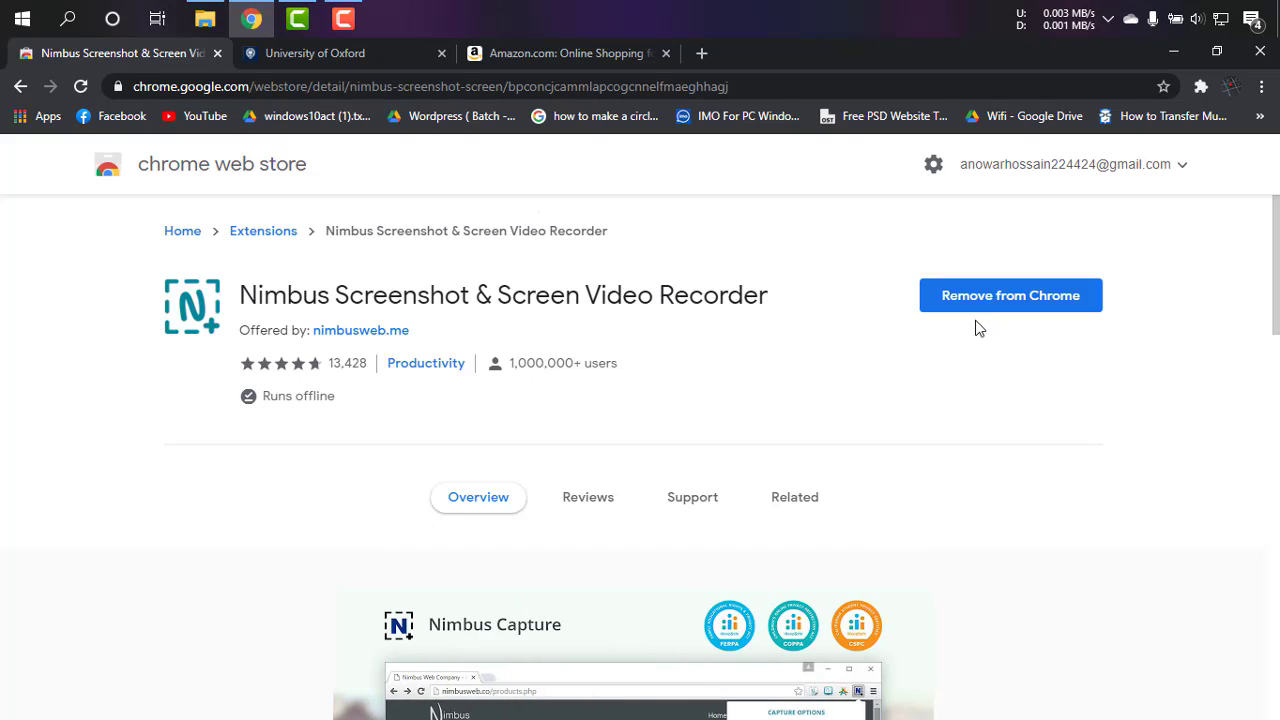
# Confirm Nimbus appears in the installed extensions, then settle on the University of Oxford tab
pyautogui.click(1201, 87)
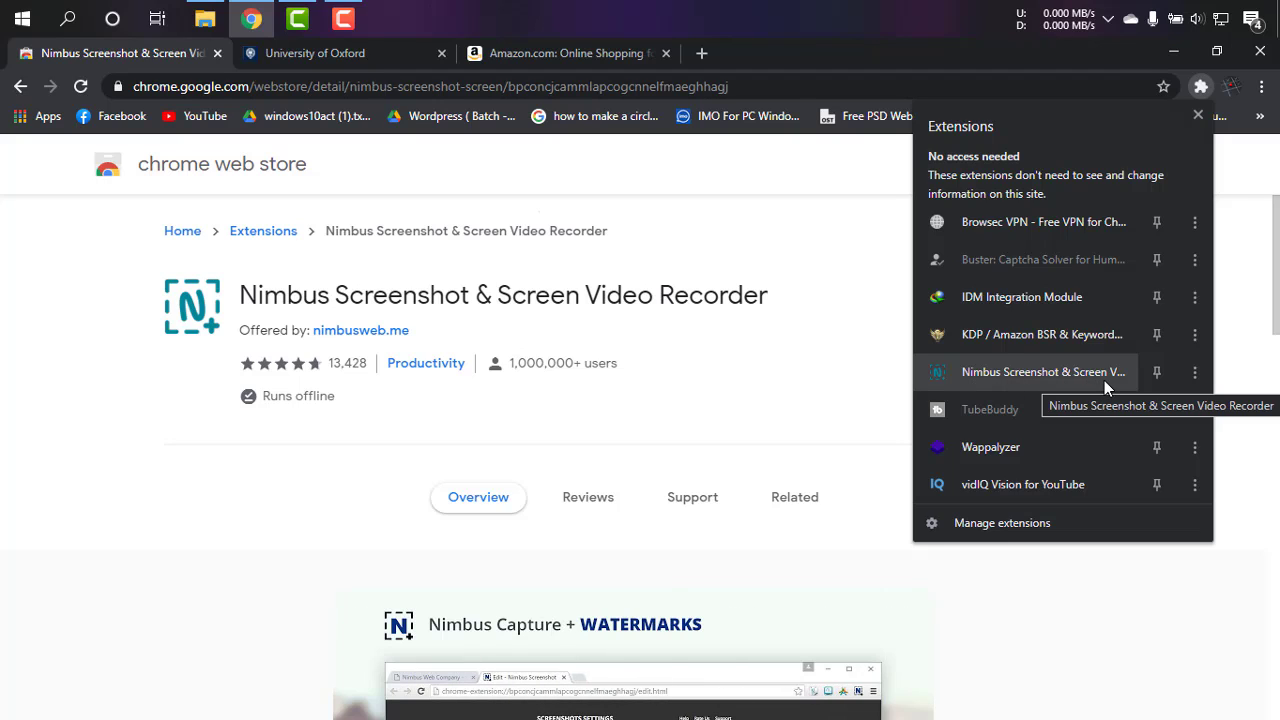
pyautogui.click(845, 308)
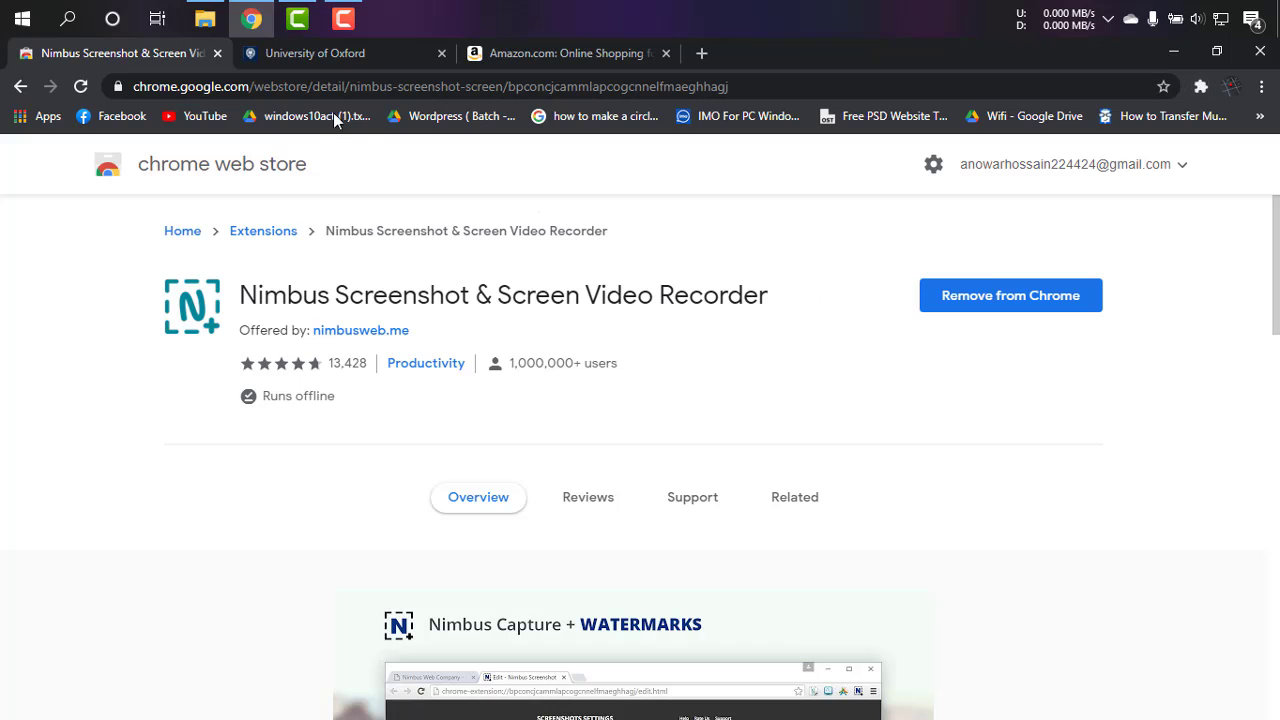
pyautogui.click(357, 56)
pyautogui.click(508, 59)
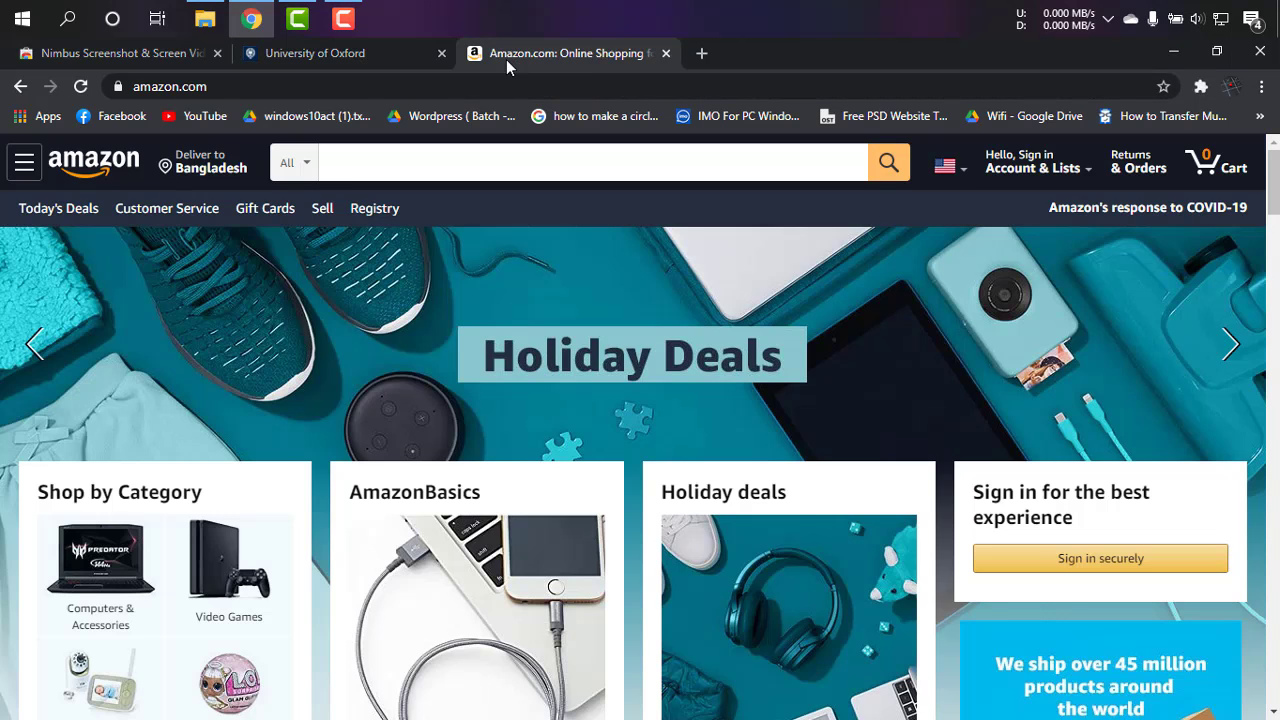
pyautogui.click(358, 56)
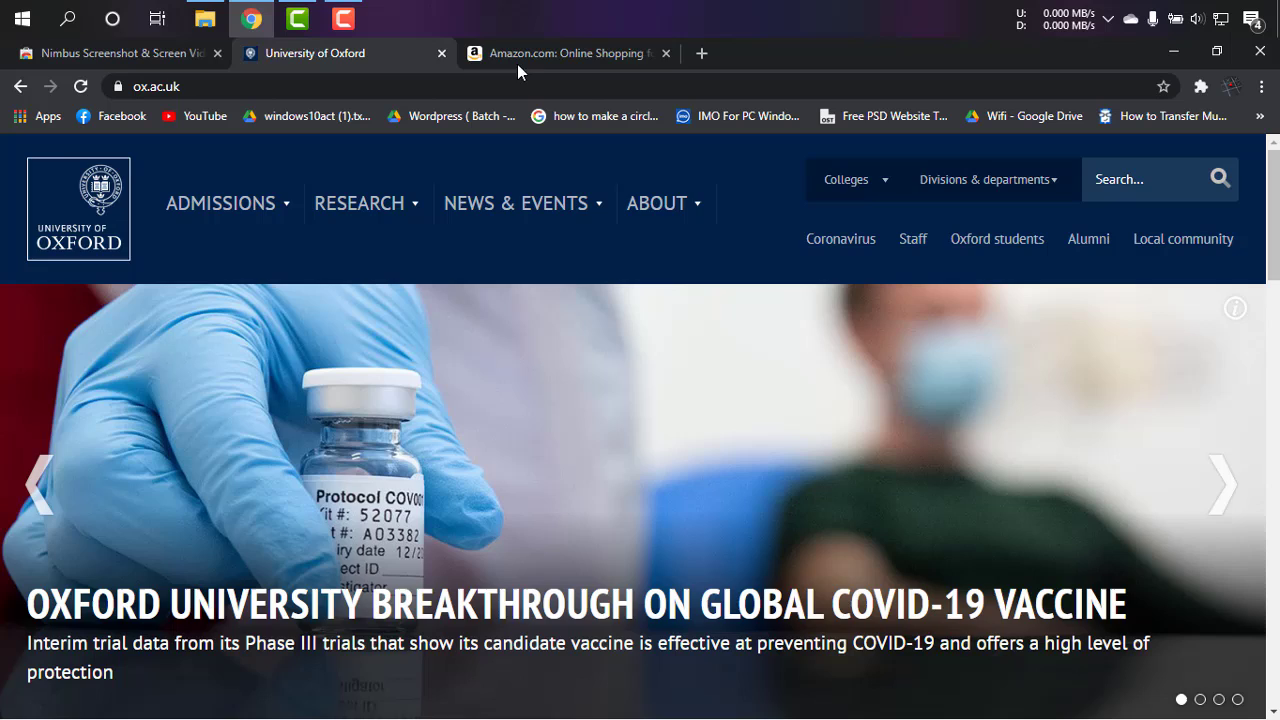
pyautogui.click(536, 56)
pyautogui.click(379, 60)
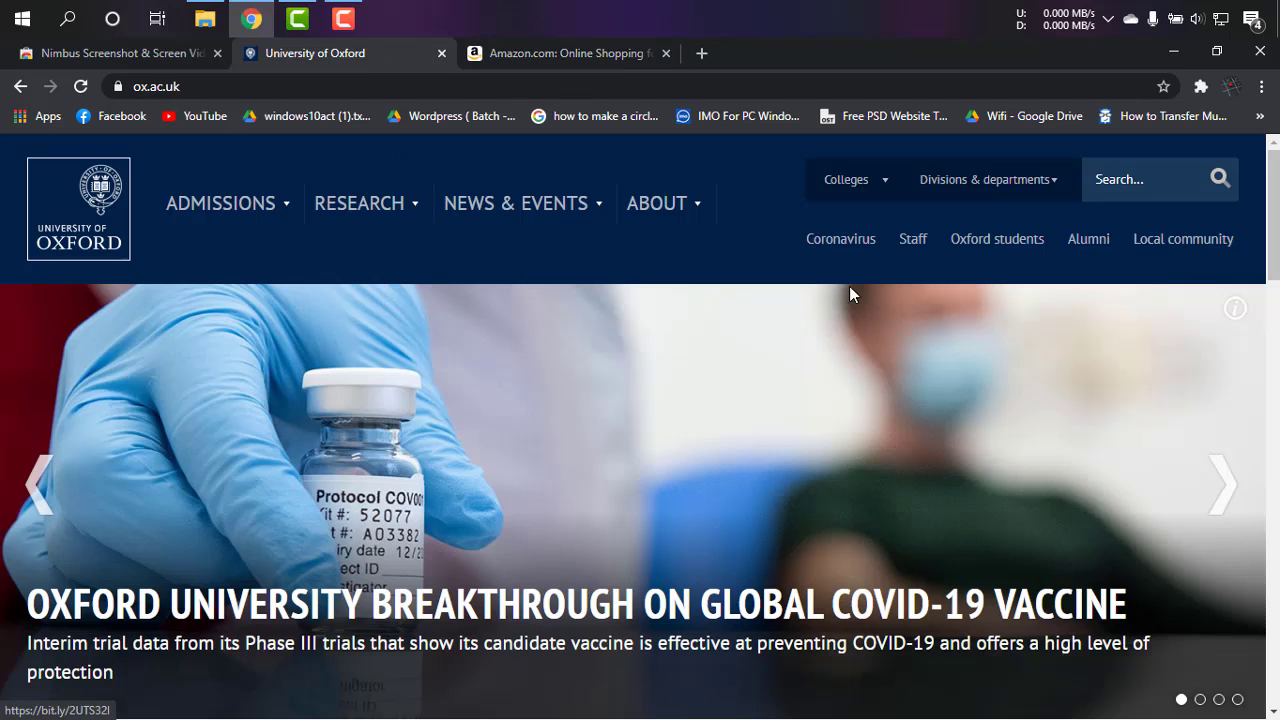
# Scroll the Oxford homepage, then launch Nimbus's 'Selected area' capture from the extensions menu
pyautogui.scroll(-1, 705, 430)
pyautogui.scroll(-1, 710, 430)
pyautogui.scroll(2, 710, 428)
pyautogui.click(1197, 90)
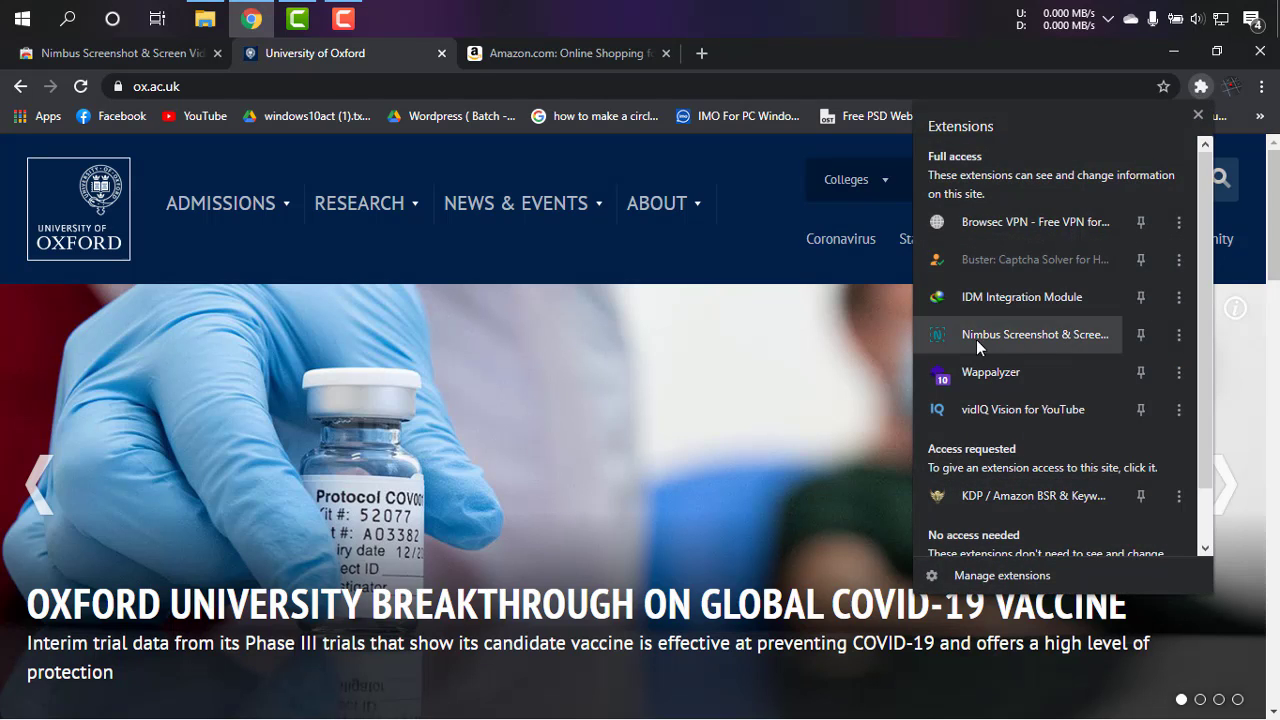
pyautogui.click(1035, 336)
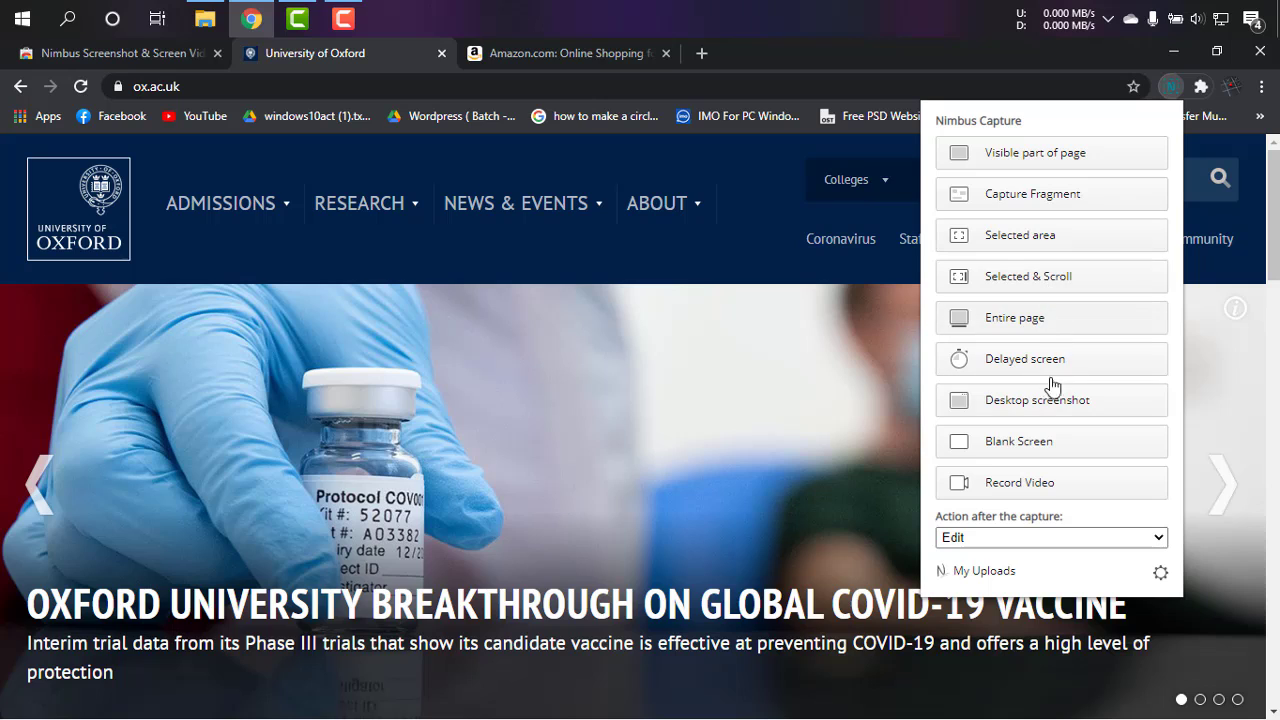
pyautogui.click(1094, 280)
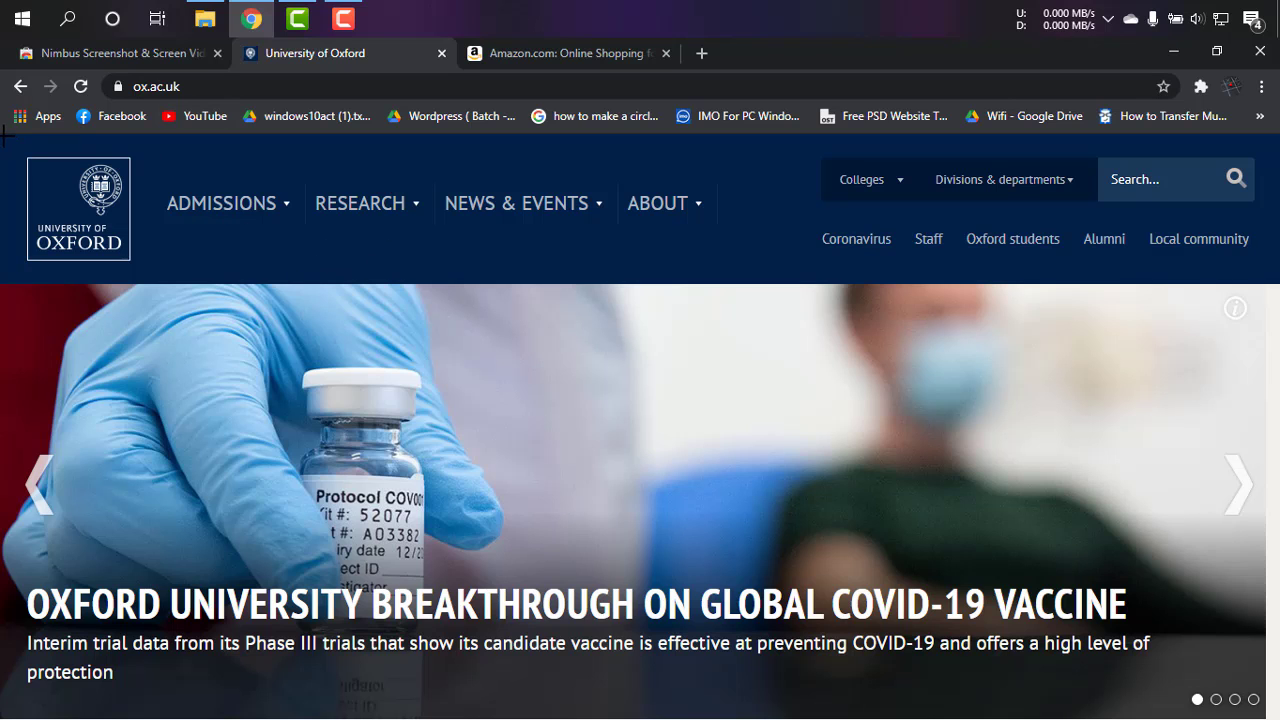
# Select a full-width region of the Oxford homepage and confirm the capture
pyautogui.moveTo(4, 136)
pyautogui.mouseDown()
pyautogui.moveTo(871, 489)
pyautogui.moveTo(1275, 351)
pyautogui.moveTo(1275, 524)
pyautogui.mouseUp()
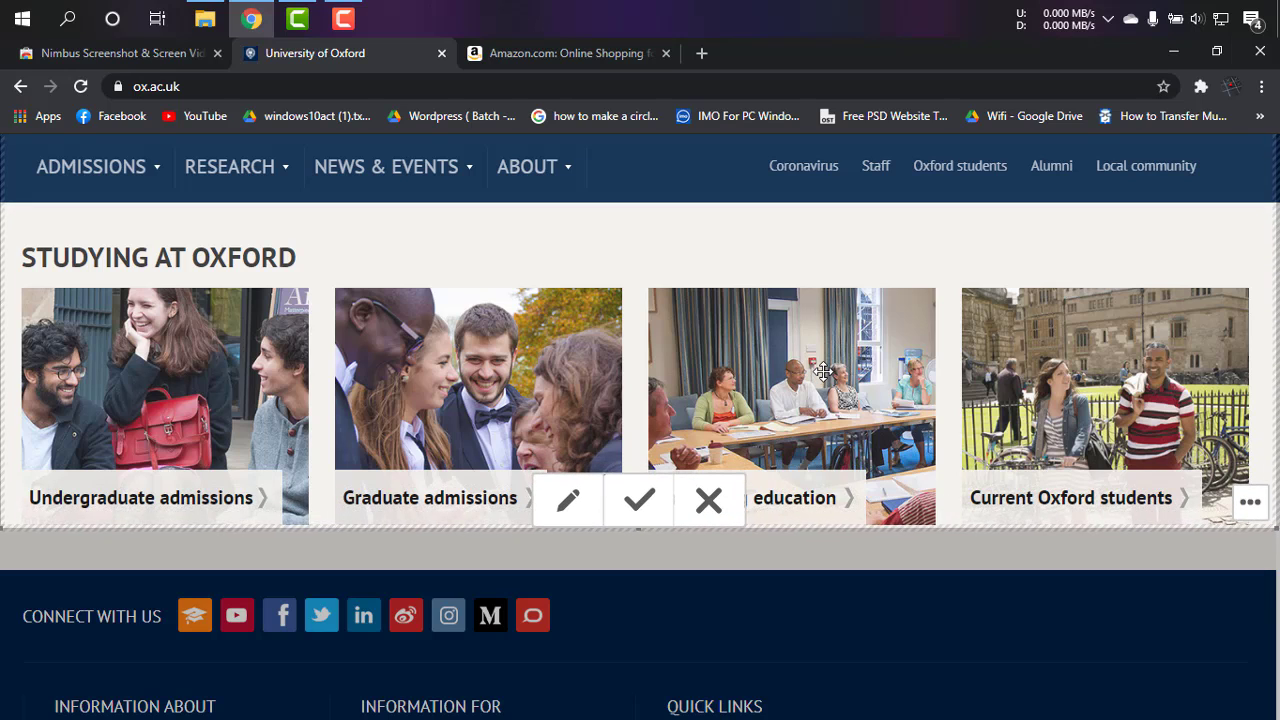
pyautogui.scroll(2, 822, 371)
pyautogui.scroll(-2, 822, 371)
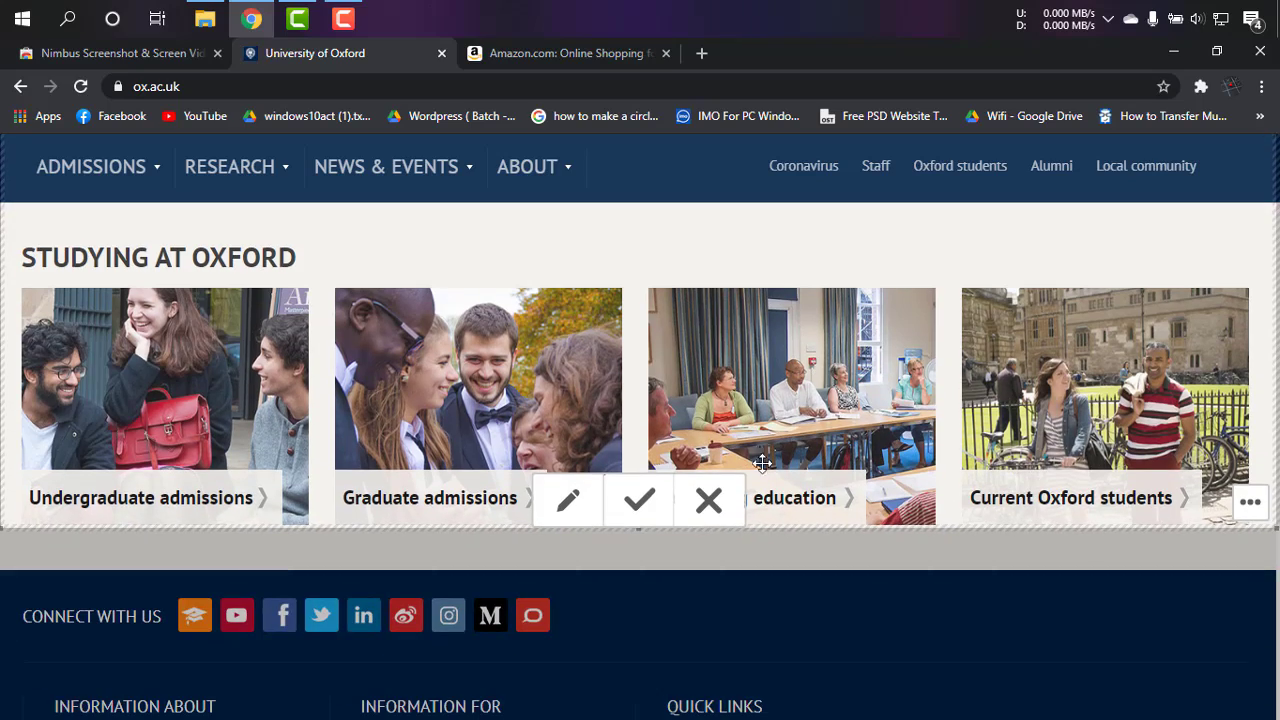
pyautogui.click(637, 500)
pyautogui.scroll(2, 637, 505)
pyautogui.scroll(5, 641, 516)
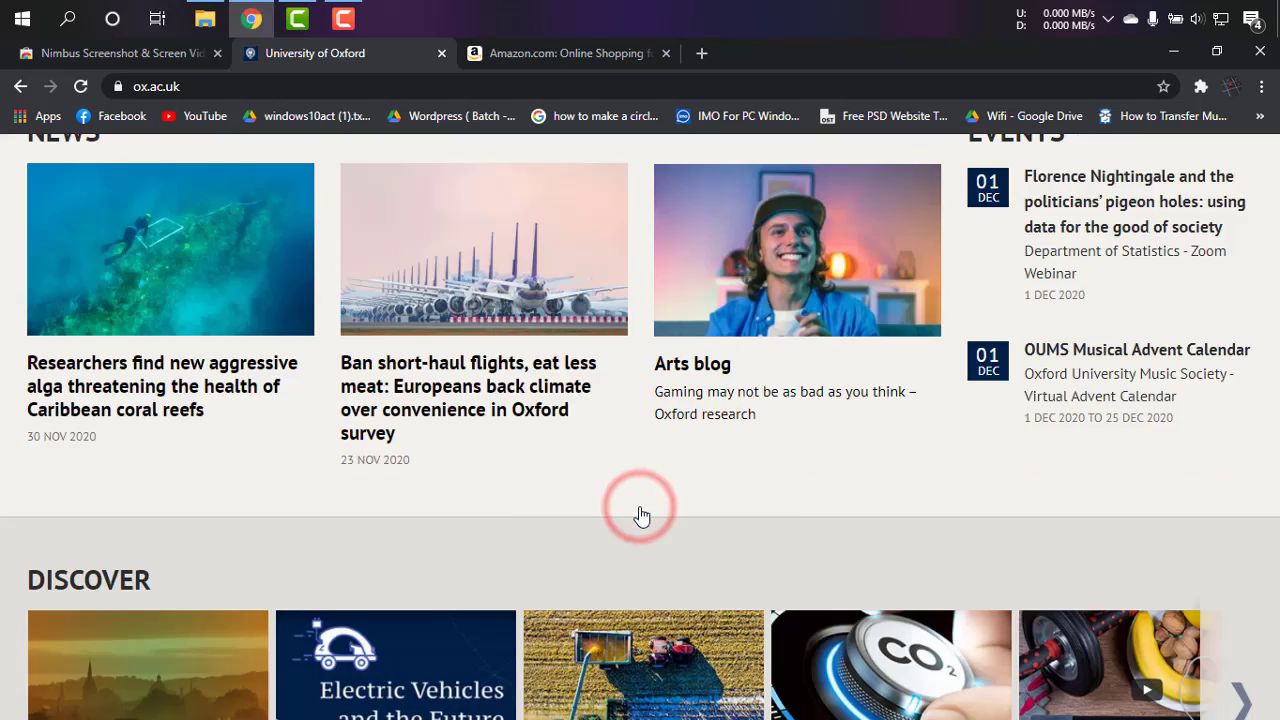
pyautogui.scroll(5, 641, 516)
pyautogui.scroll(1, 641, 516)
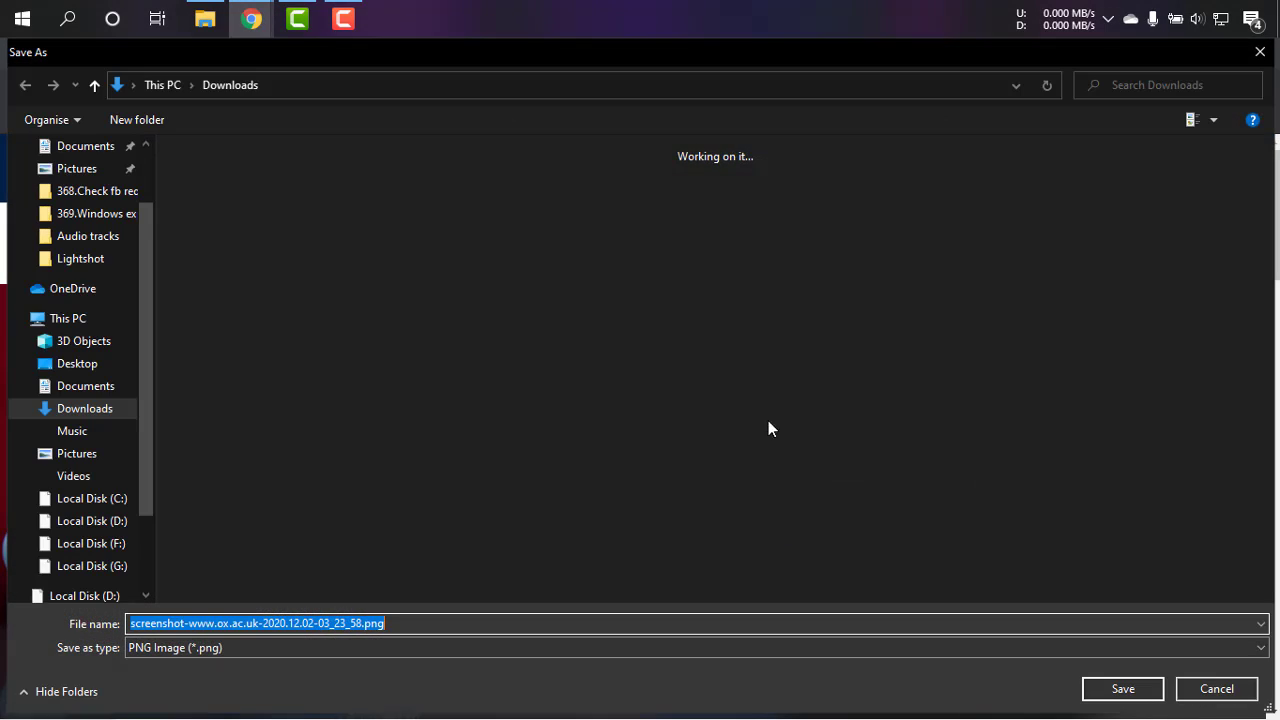
# Save the Oxford screenshot as a PNG in Downloads and open it from the downloads list
pyautogui.click(1112, 690)
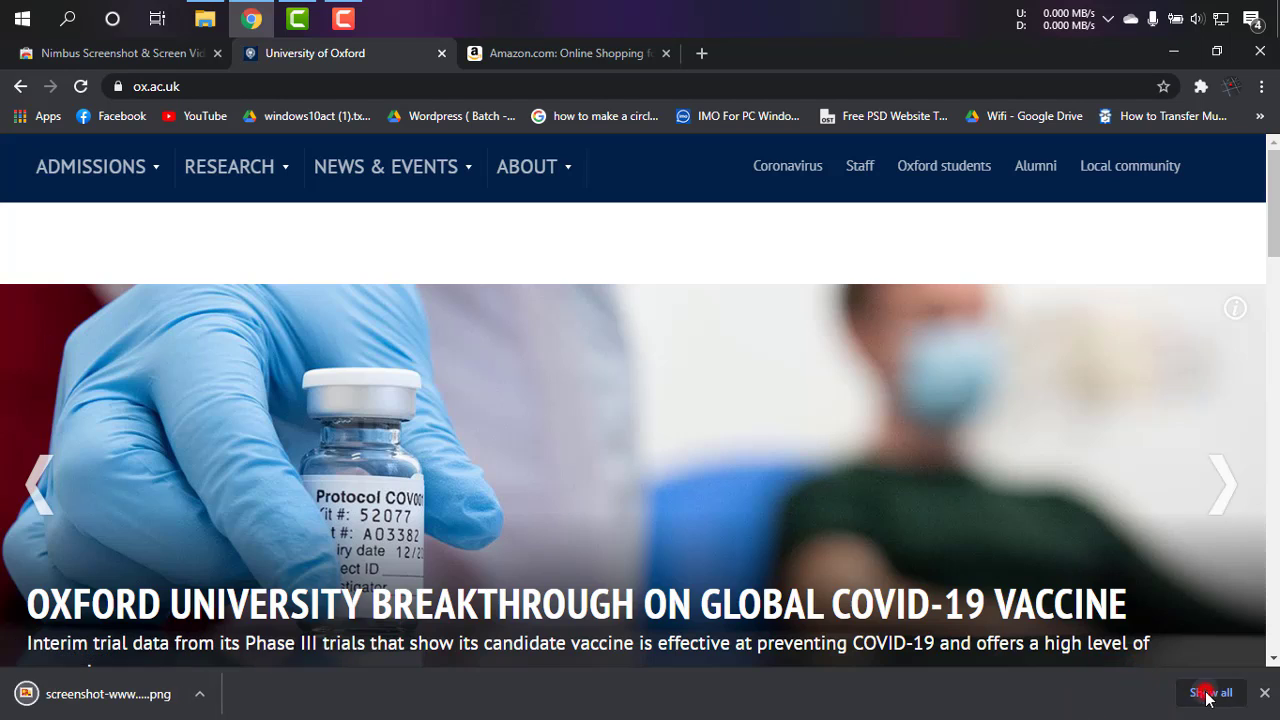
pyautogui.click(1206, 691)
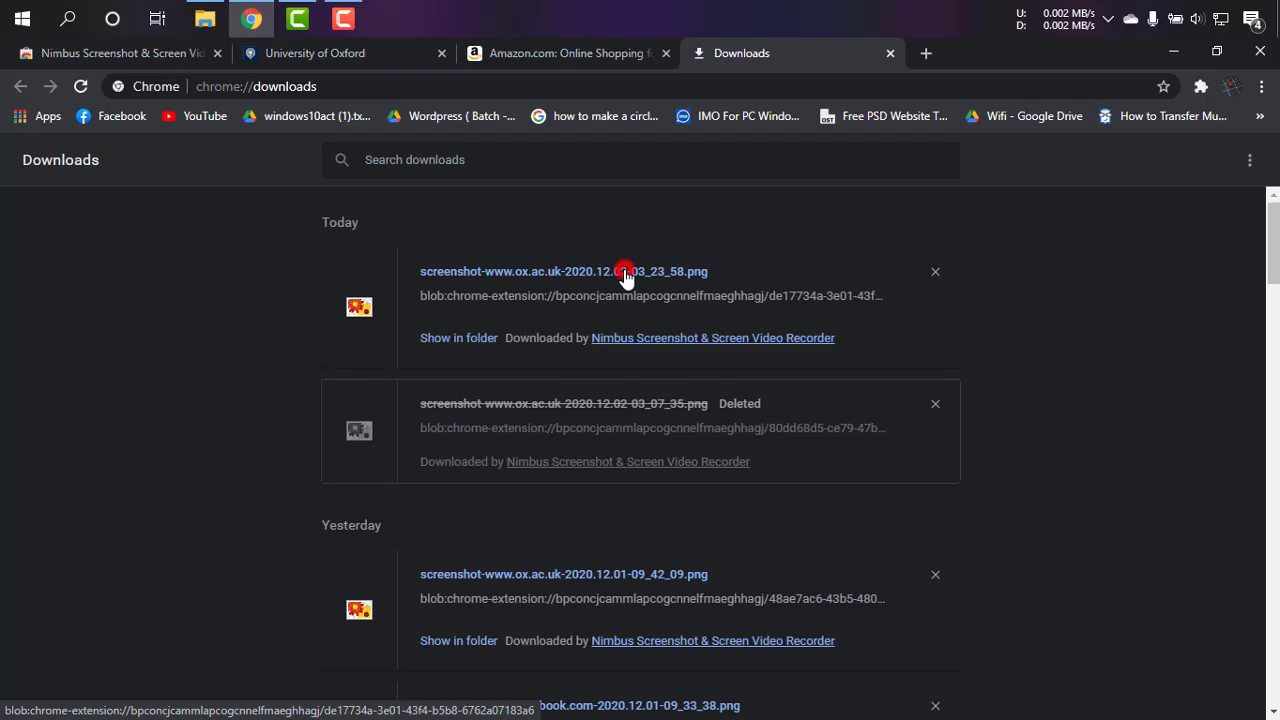
pyautogui.click(624, 273)
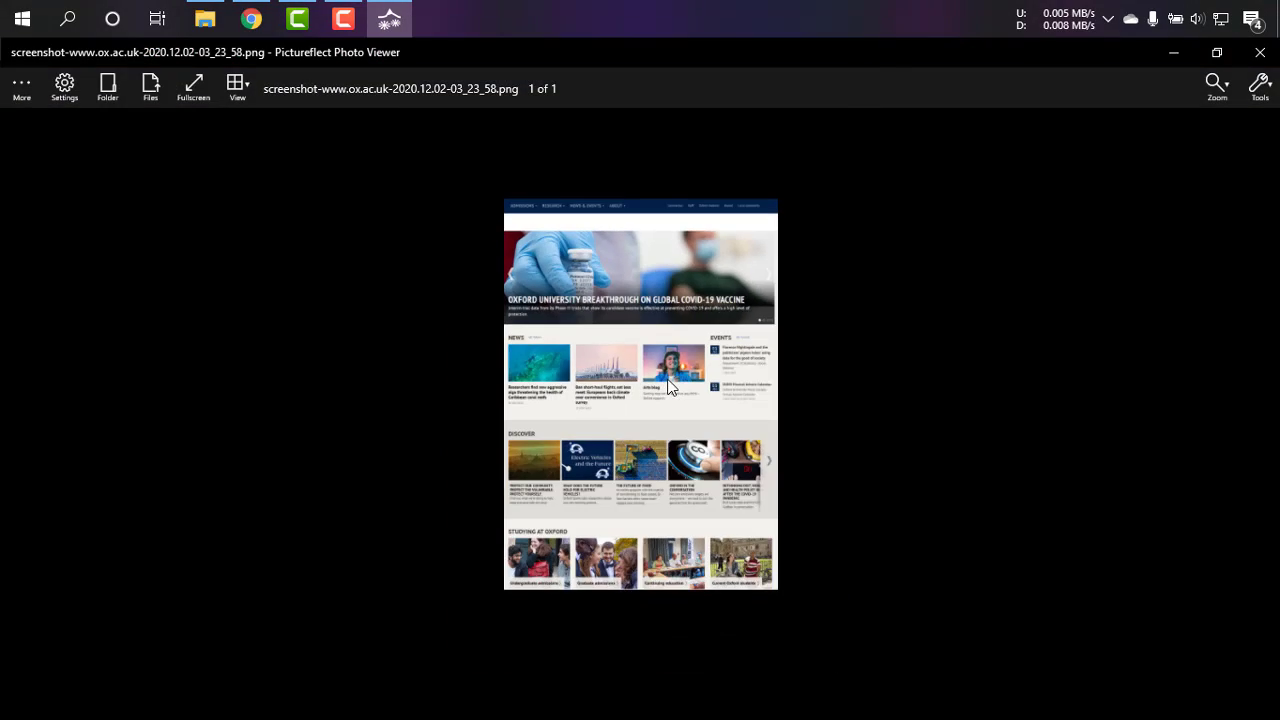
# Zoom in and out on the Oxford screenshot to read its news, events and discover sections
pyautogui.scroll(1, 646, 377)
pyautogui.scroll(1, 646, 377)
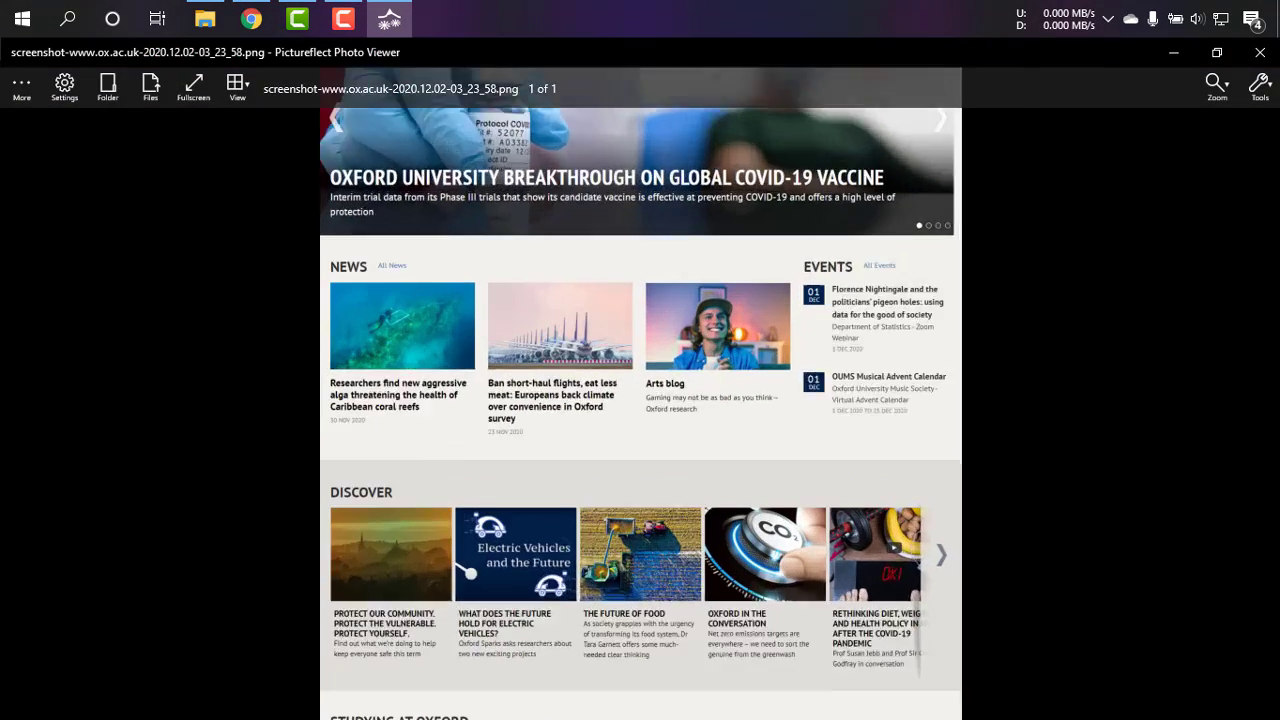
pyautogui.scroll(2, 646, 377)
pyautogui.scroll(2, 646, 377)
pyautogui.scroll(-2, 646, 377)
pyautogui.scroll(-1, 646, 377)
pyautogui.scroll(2, 702, 381)
pyautogui.scroll(-1, 704, 383)
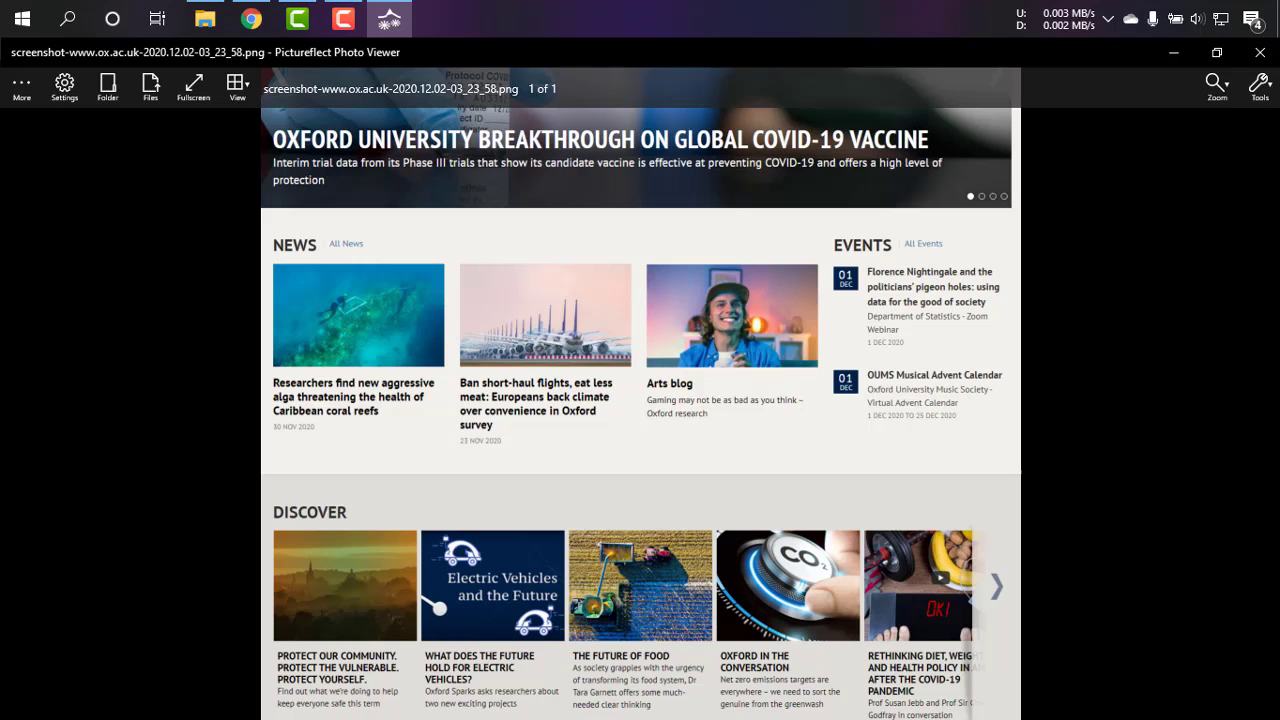
# Switch to the Amazon homepage tab and scroll briefly through it
pyautogui.click(1259, 58)
pyautogui.click(500, 53)
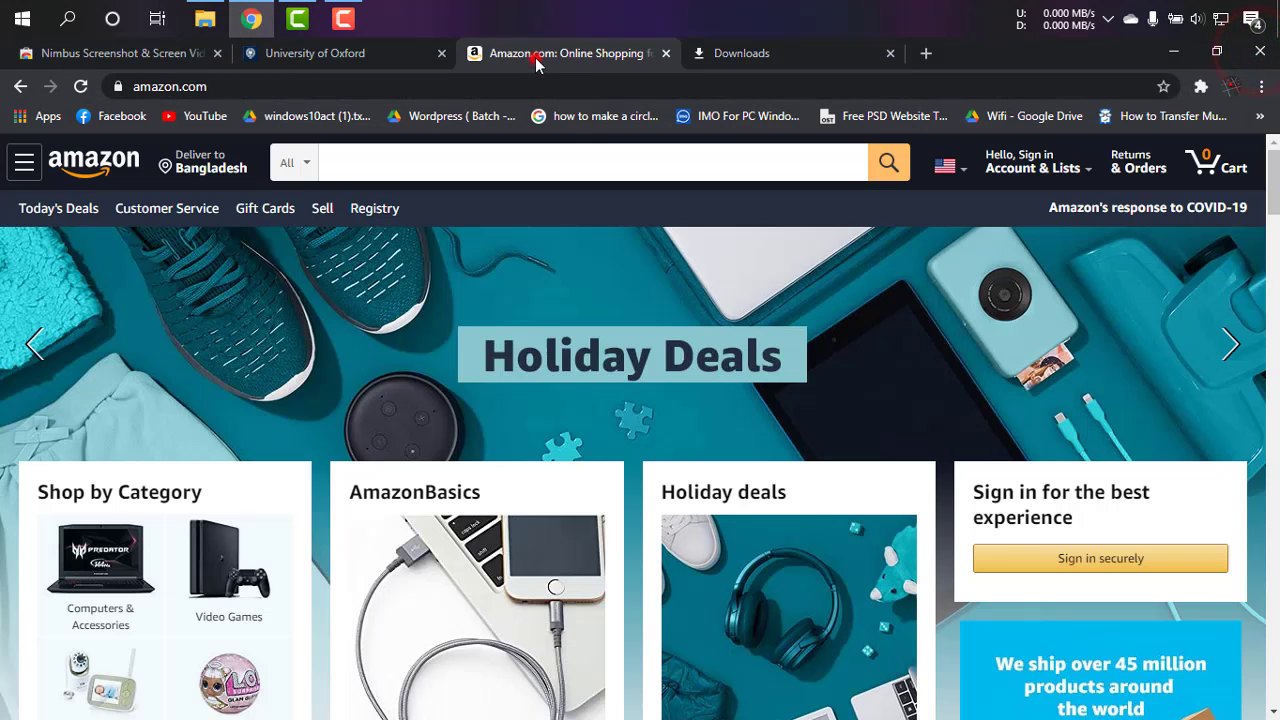
pyautogui.scroll(-2, 533, 340)
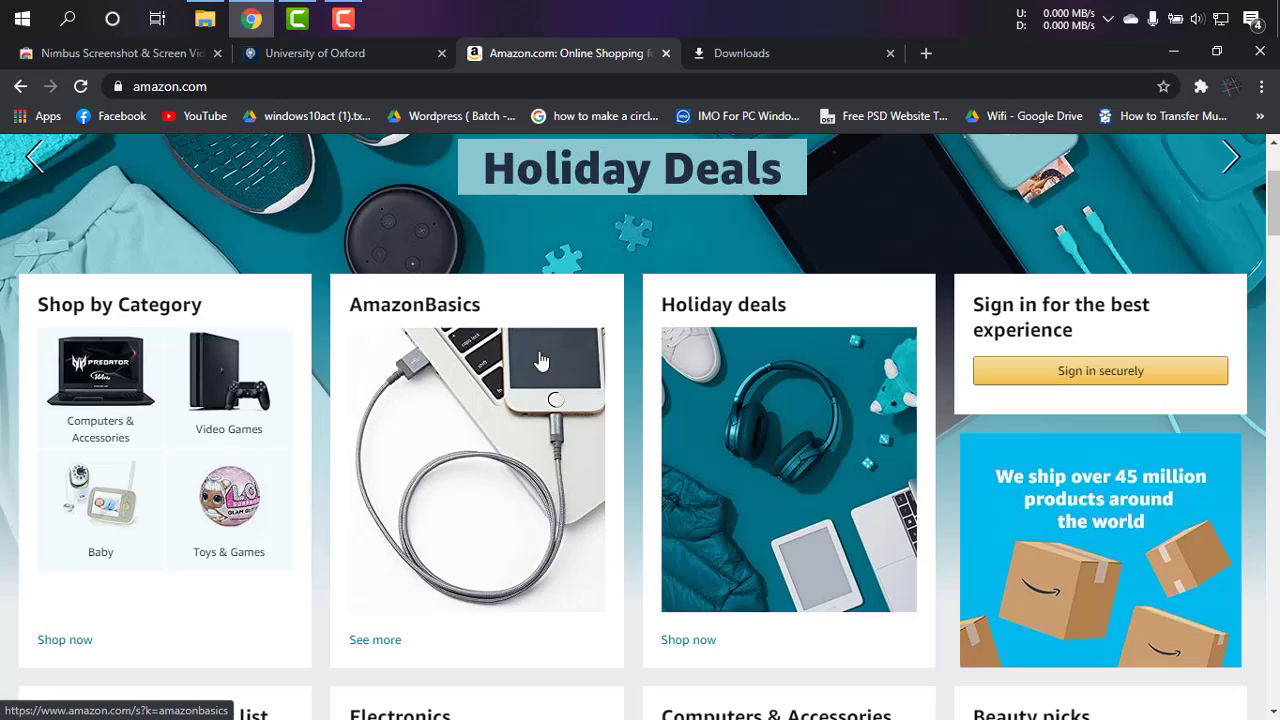
pyautogui.scroll(-3, 537, 363)
pyautogui.scroll(5, 540, 360)
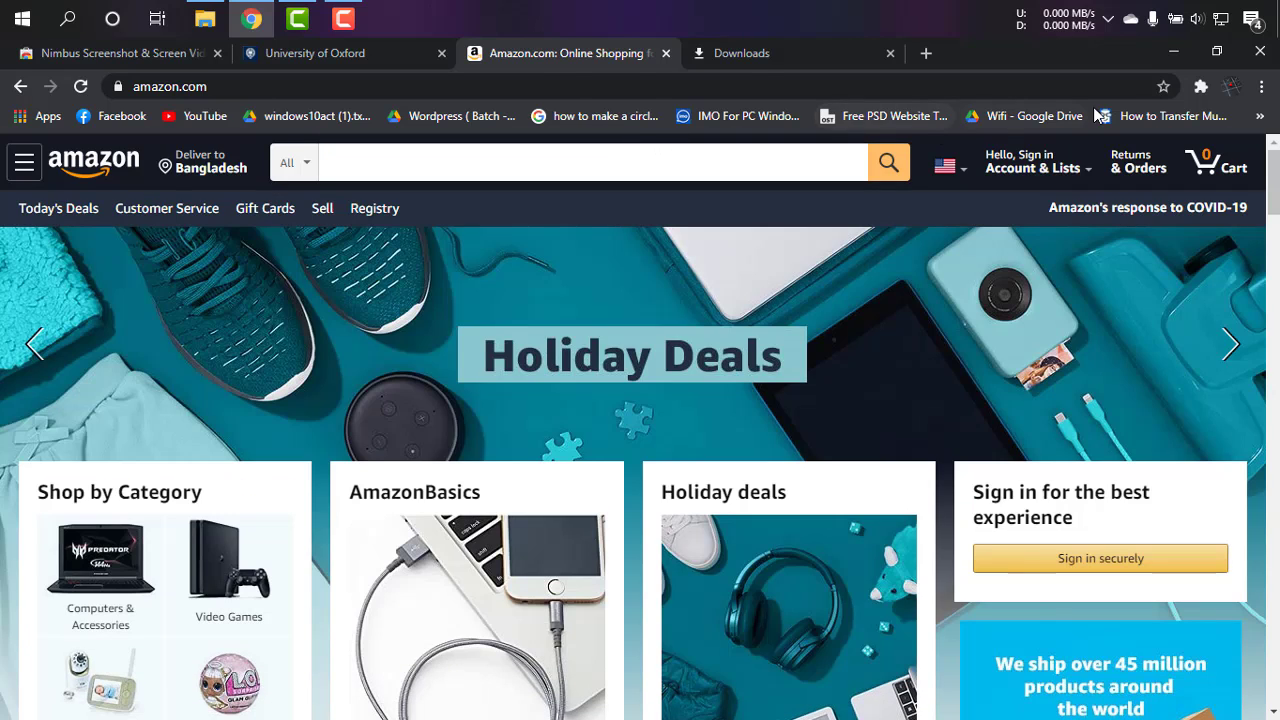
# Capture the whole Amazon page with Nimbus's 'Entire page' option
pyautogui.click(1201, 86)
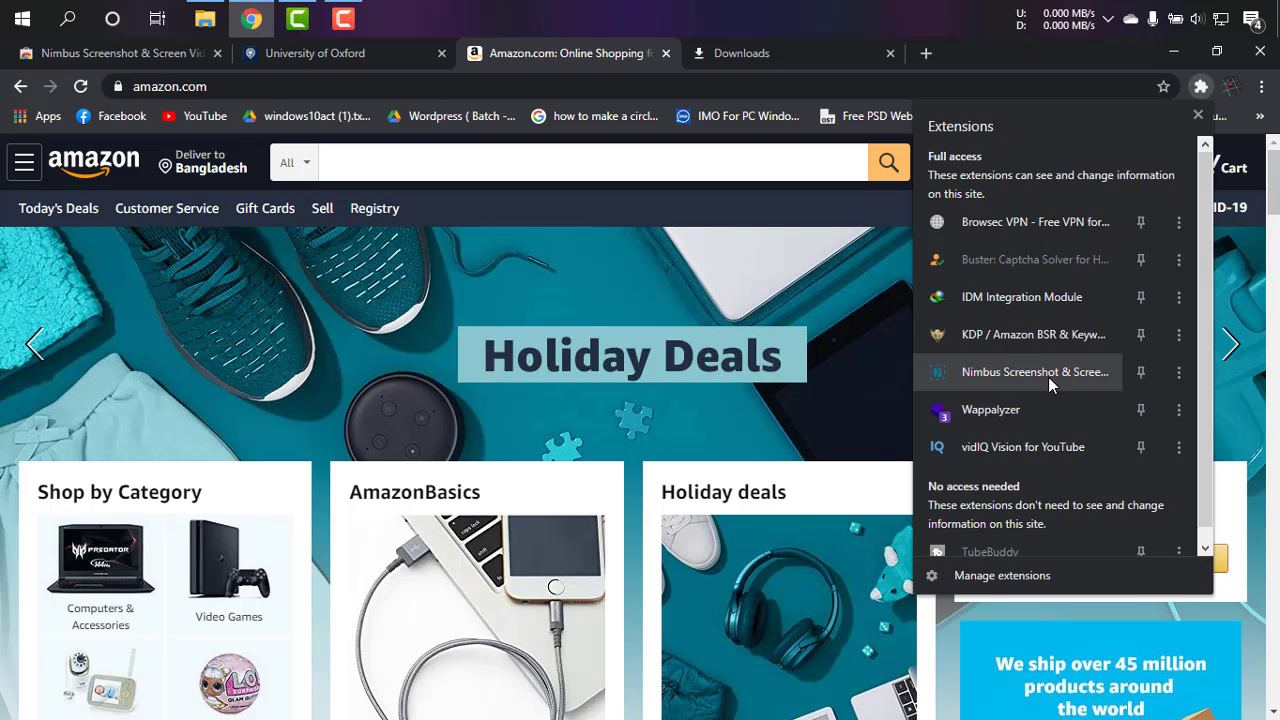
pyautogui.click(1047, 377)
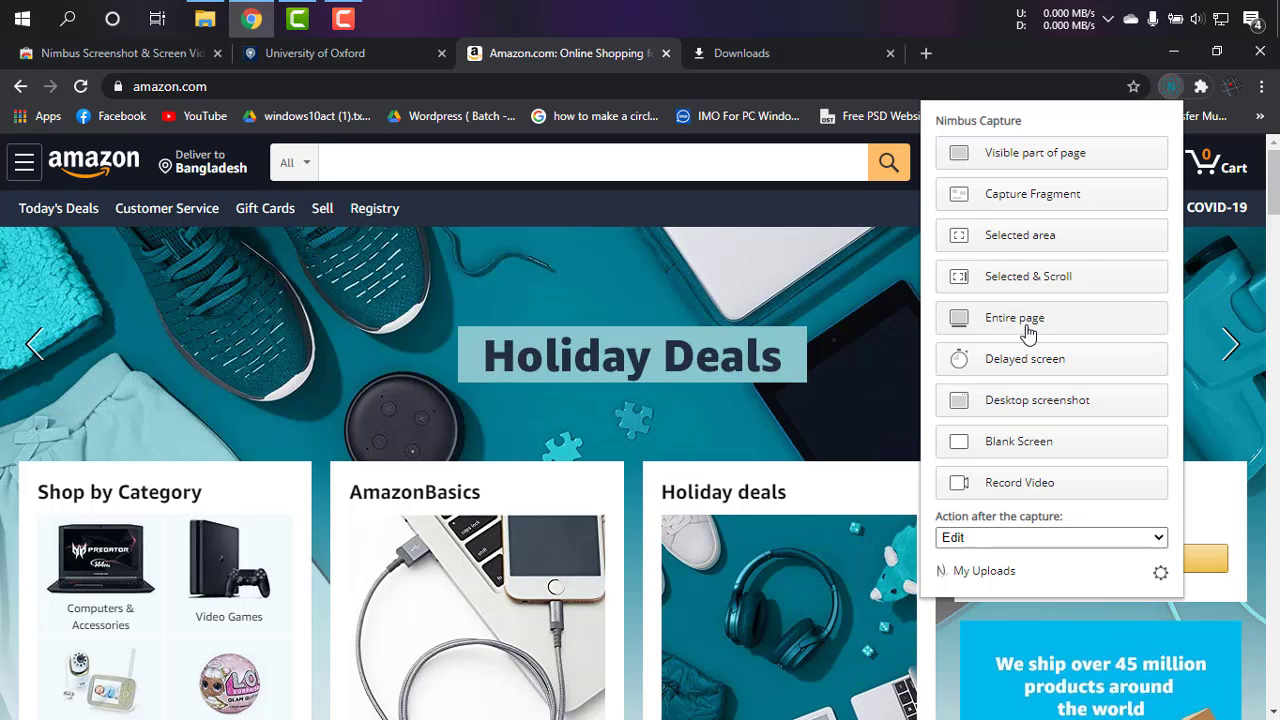
pyautogui.click(1085, 327)
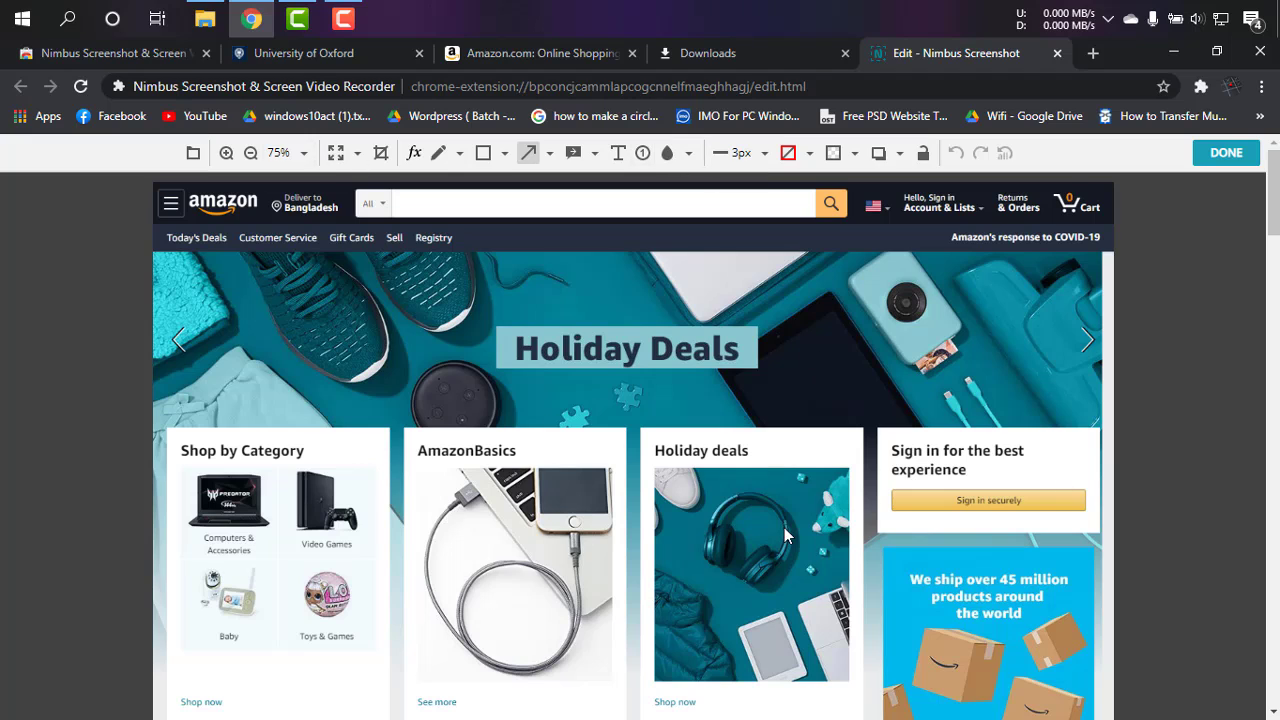
# Finish with DONE, save the Amazon capture as a PNG in Downloads, and open the file
pyautogui.scroll(-3, 784, 527)
pyautogui.scroll(3, 784, 527)
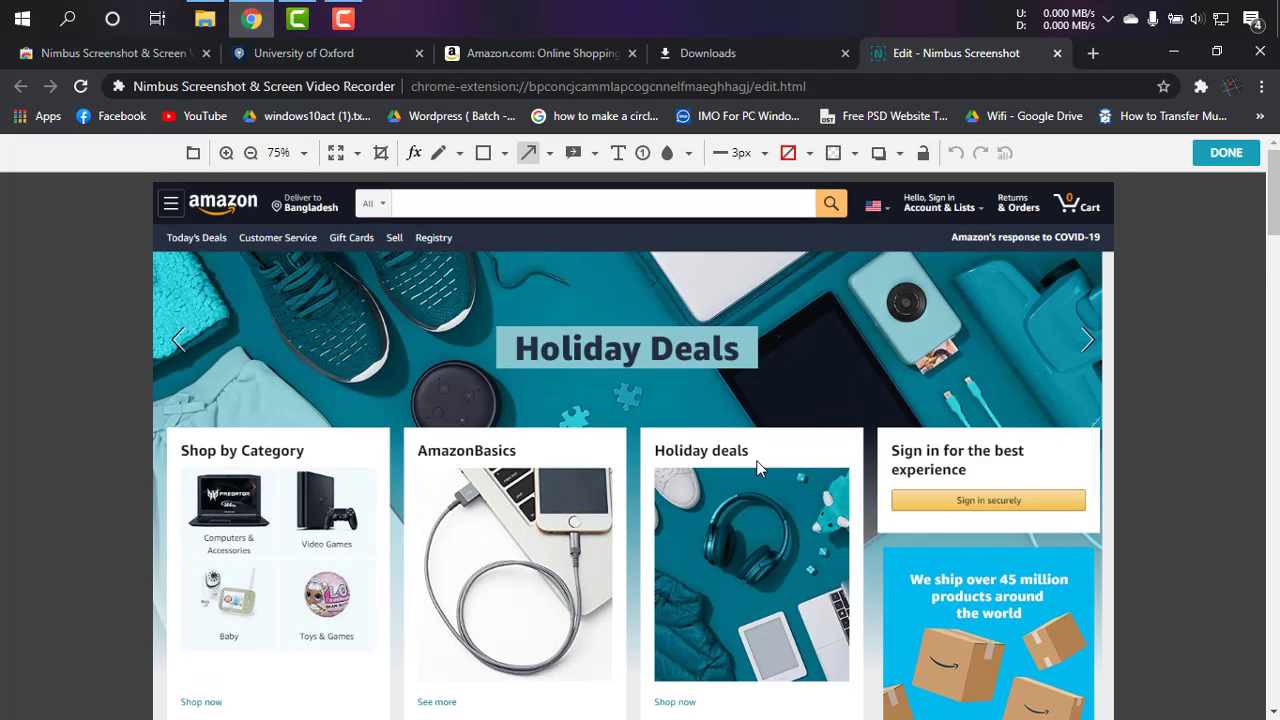
pyautogui.click(1226, 155)
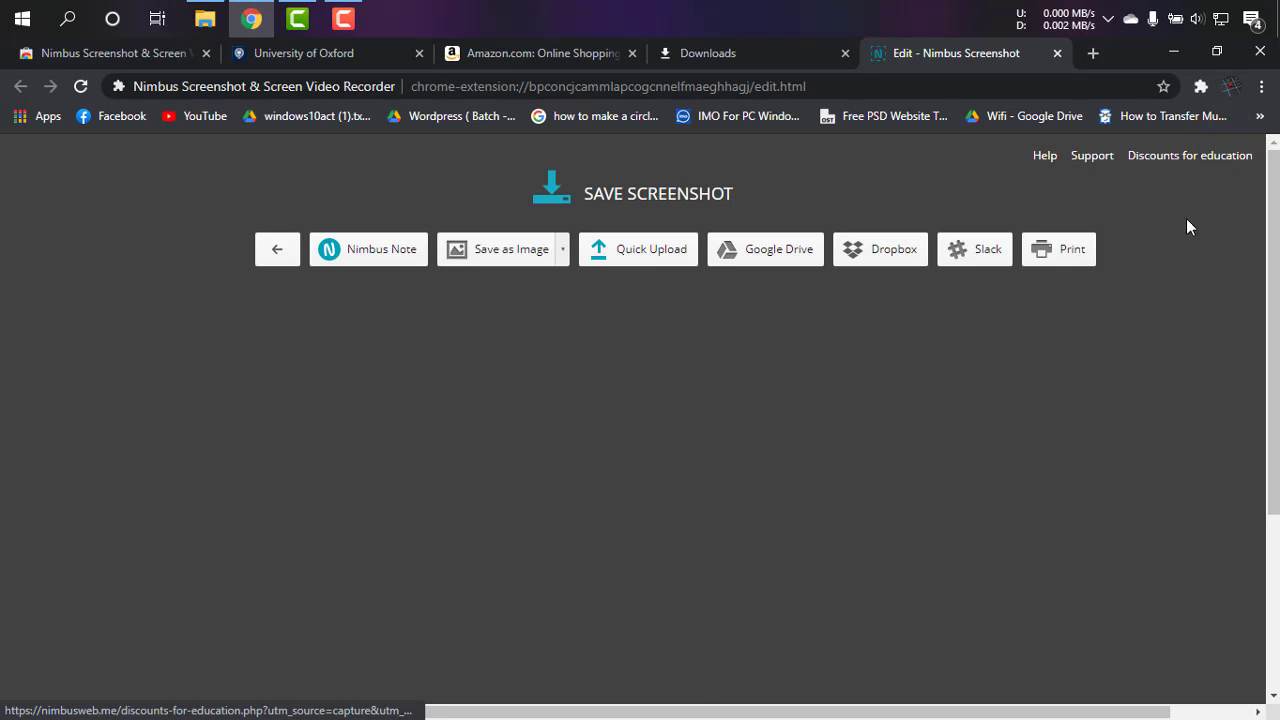
pyautogui.click(670, 197)
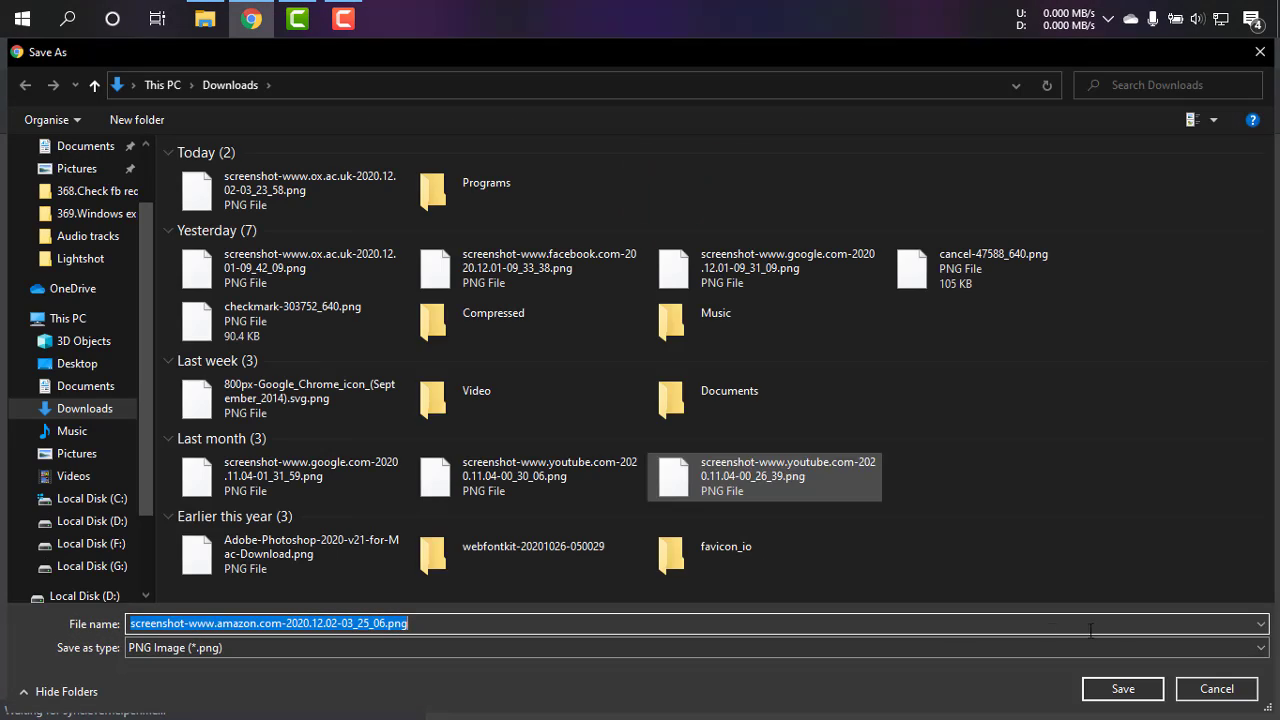
pyautogui.click(1123, 689)
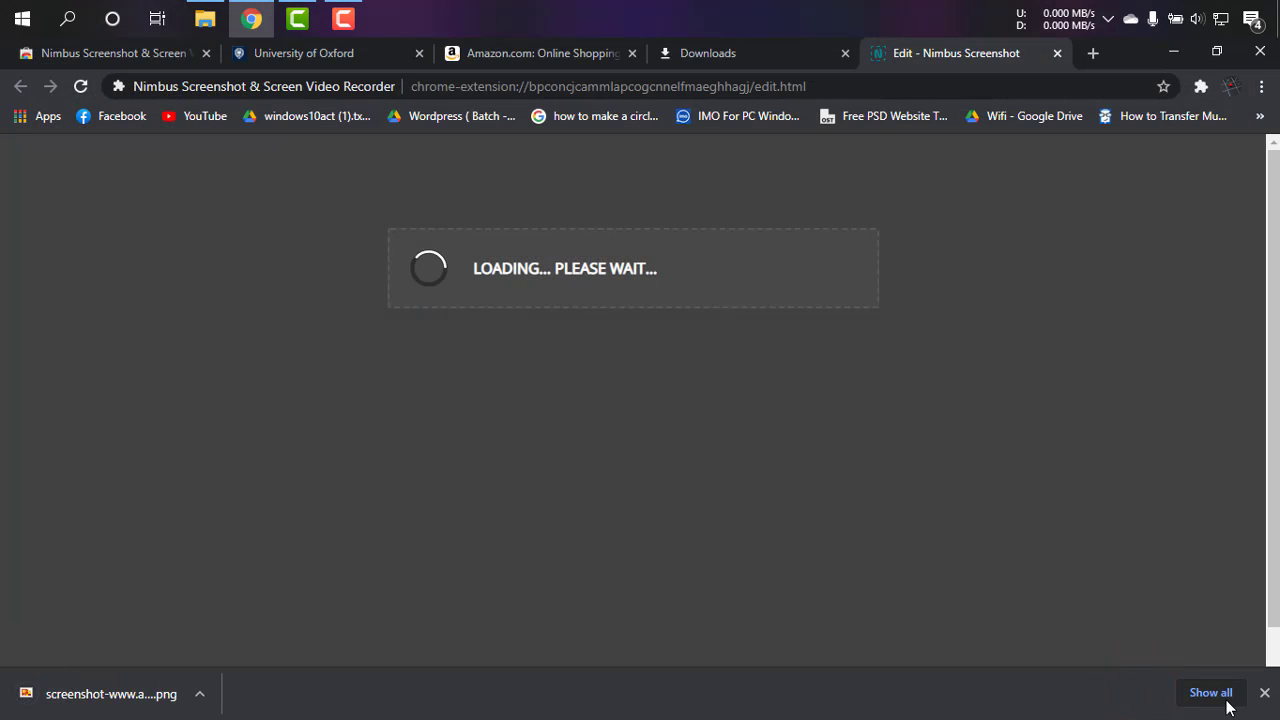
pyautogui.click(1224, 697)
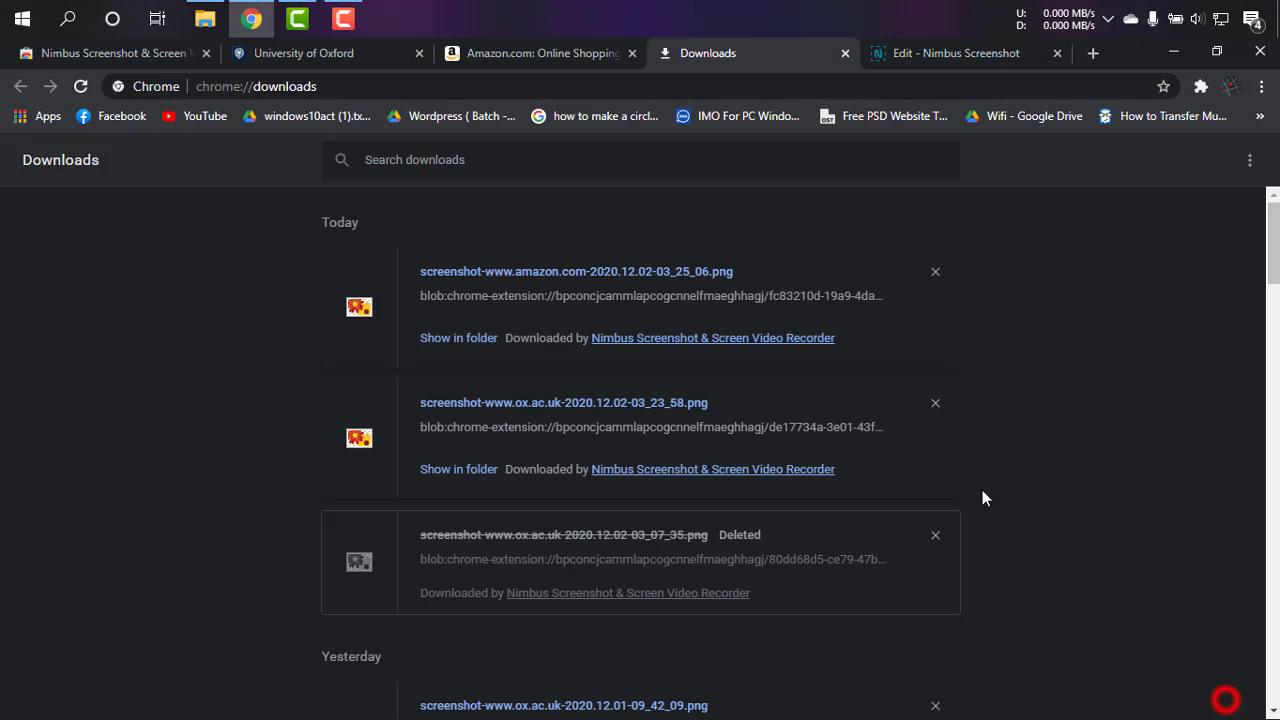
pyautogui.click(681, 274)
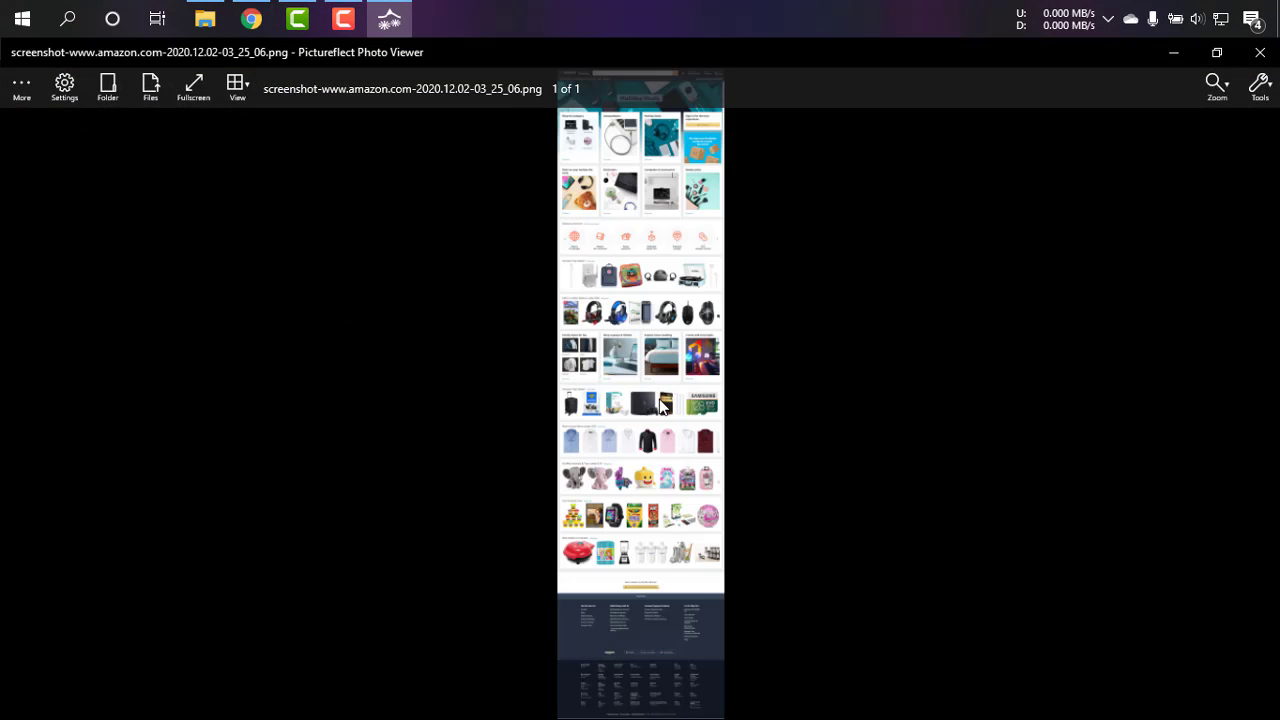
# Zoom into the top of the Amazon screenshot and scroll down through the page
pyautogui.scroll(2, 660, 403)
pyautogui.scroll(3, 688, 295)
pyautogui.doubleClick(686, 277)
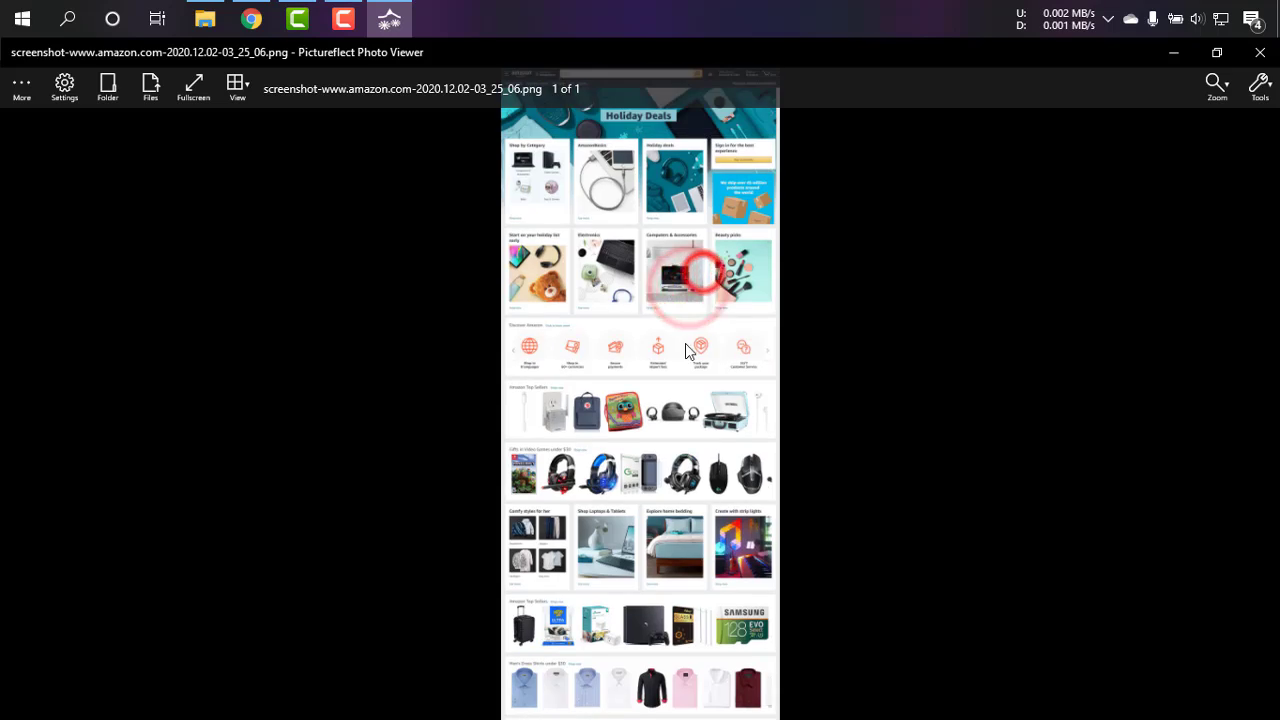
pyautogui.scroll(2, 697, 318)
pyautogui.scroll(5, 778, 150)
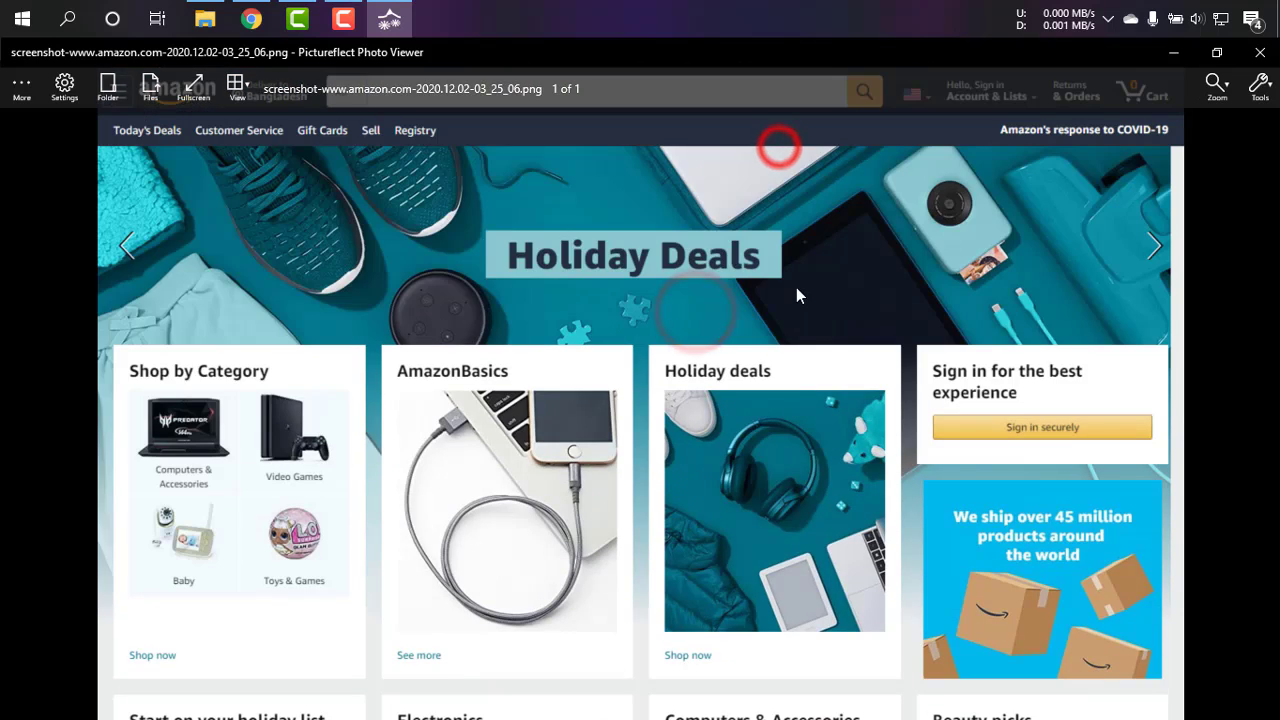
pyautogui.scroll(-5, 815, 400)
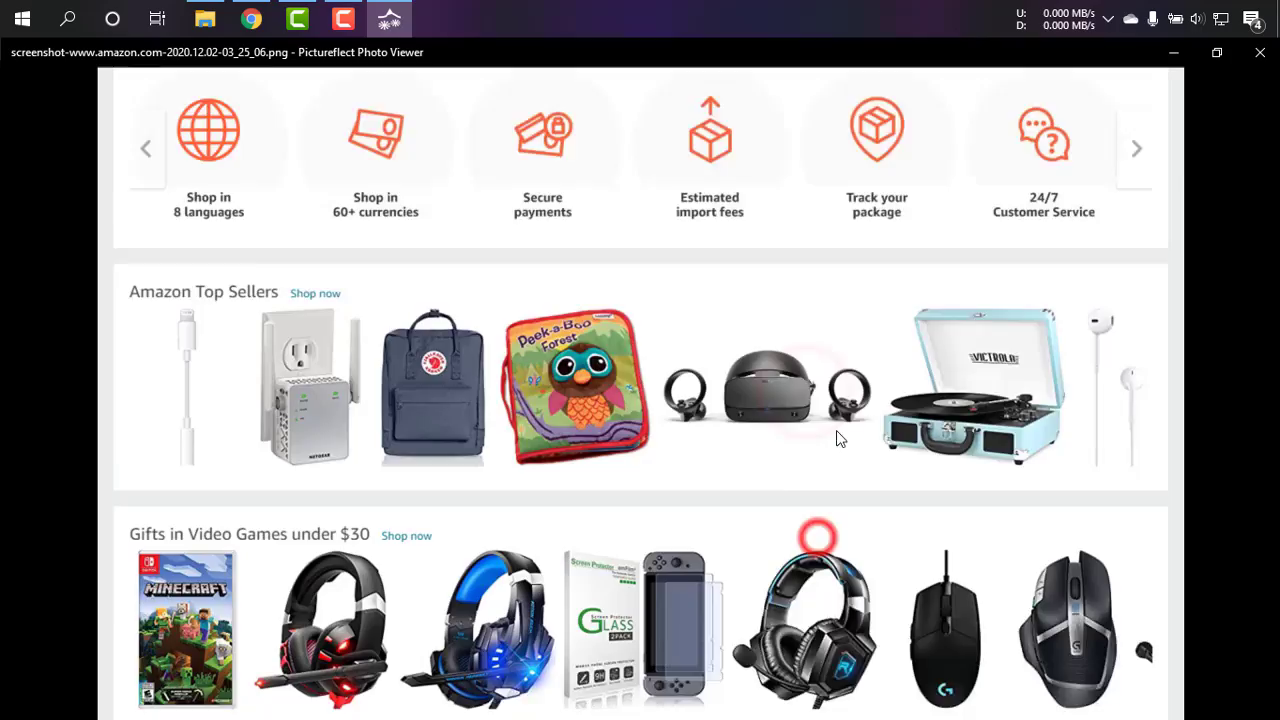
pyautogui.scroll(-5, 840, 430)
pyautogui.scroll(-5, 838, 394)
pyautogui.scroll(-10, 814, 400)
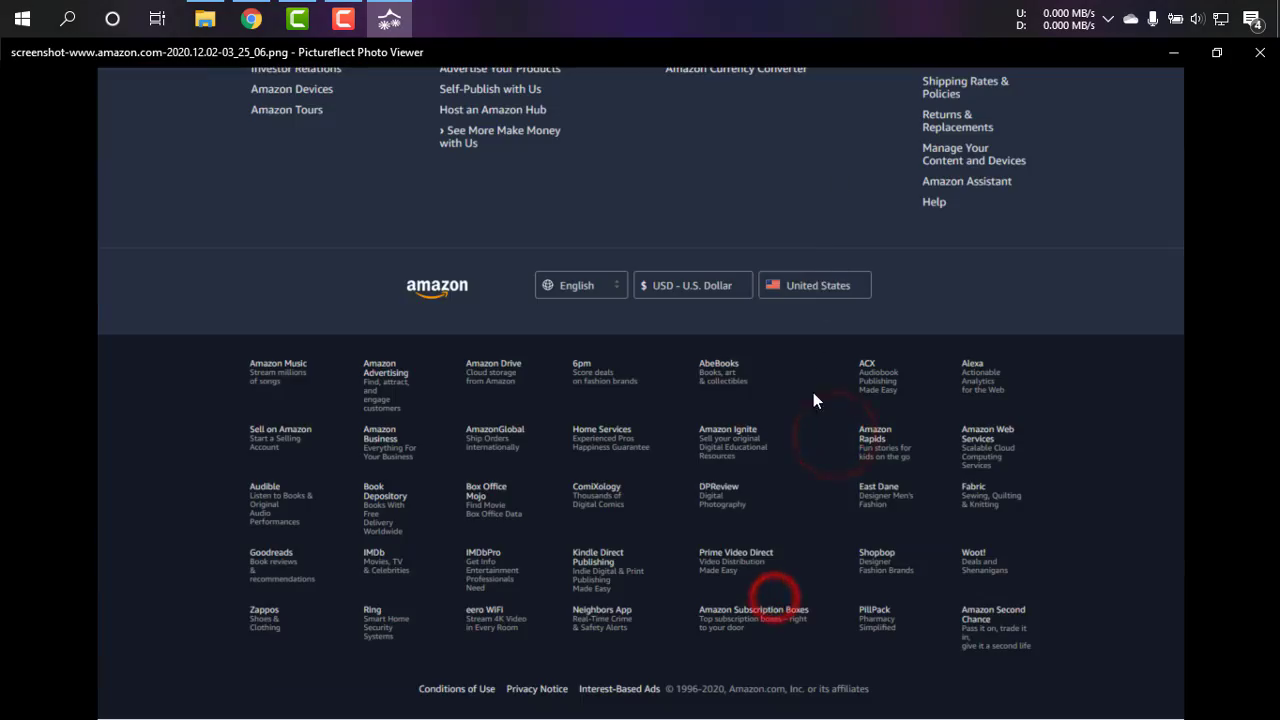
pyautogui.scroll(1, 820, 268)
# Zoom into the Amazon footer area to confirm it was captured, then close the viewer
pyautogui.doubleClick(820, 266)
pyautogui.scroll(1, 750, 492)
pyautogui.scroll(-1, 750, 492)
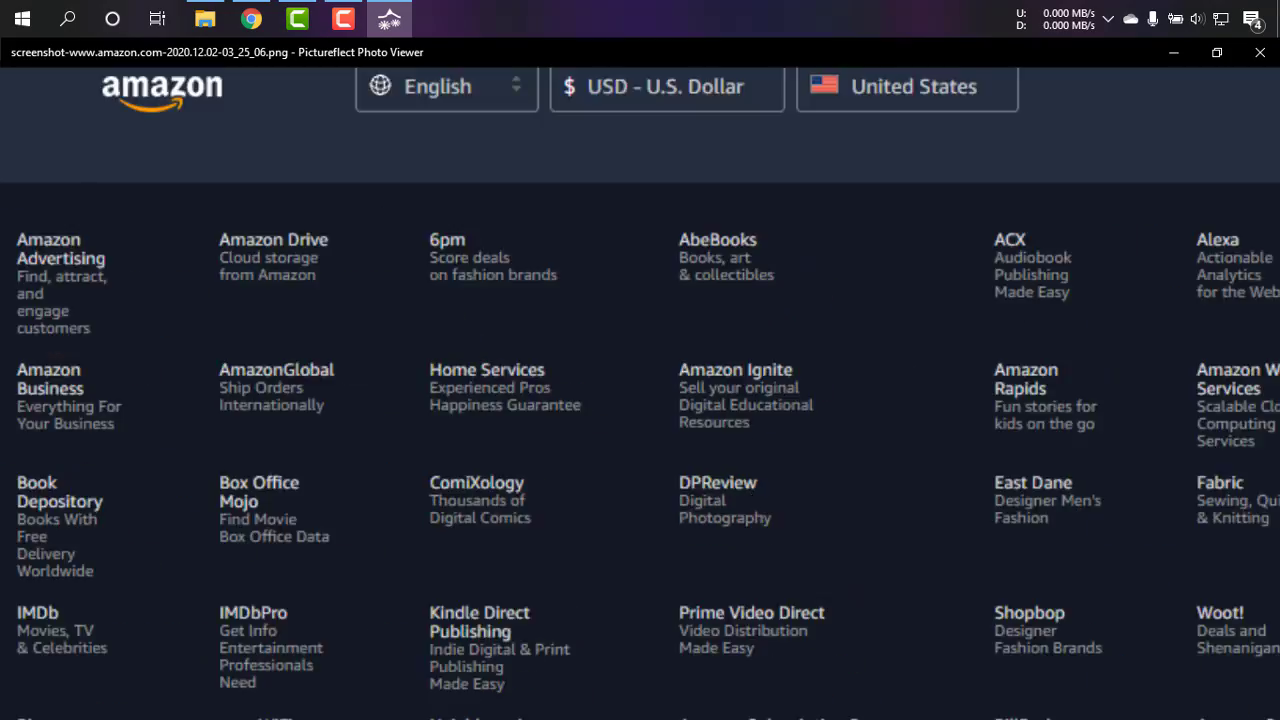
pyautogui.scroll(-4, 751, 491)
pyautogui.scroll(1, 752, 491)
pyautogui.scroll(1, 752, 491)
pyautogui.scroll(-1, 784, 415)
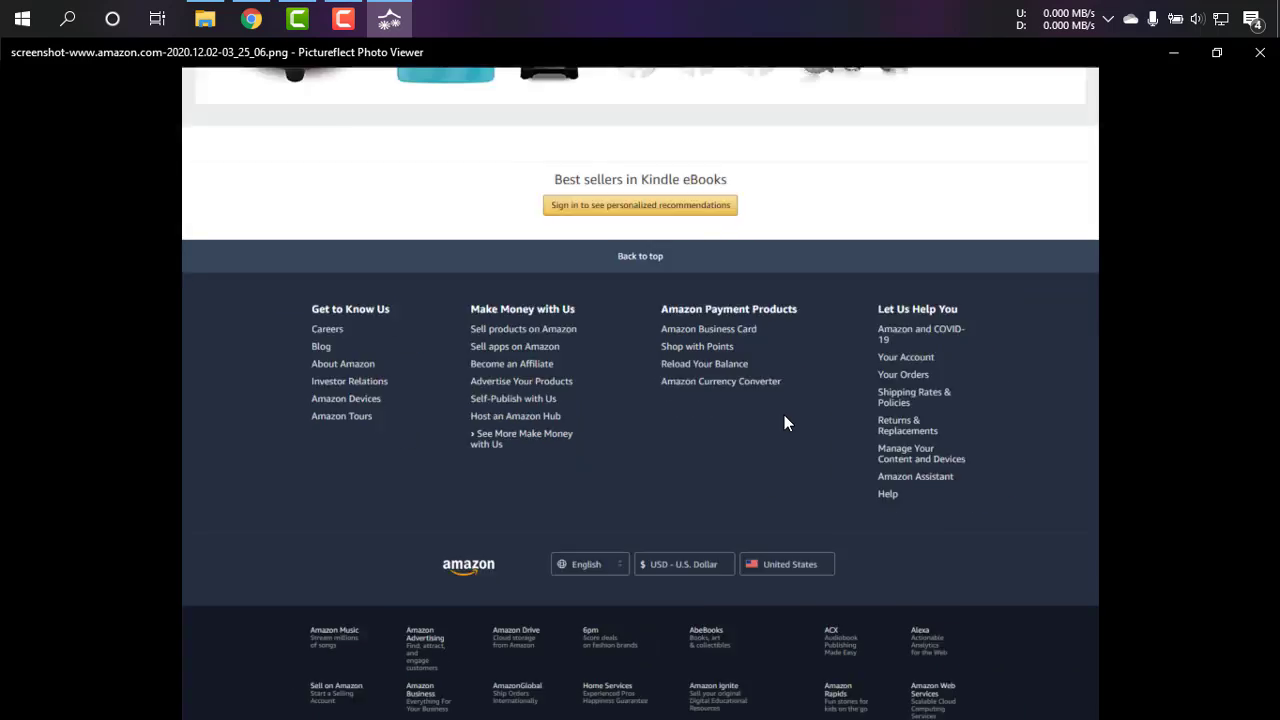
pyautogui.scroll(5, 1000, 145)
pyautogui.scroll(5, 1190, 80)
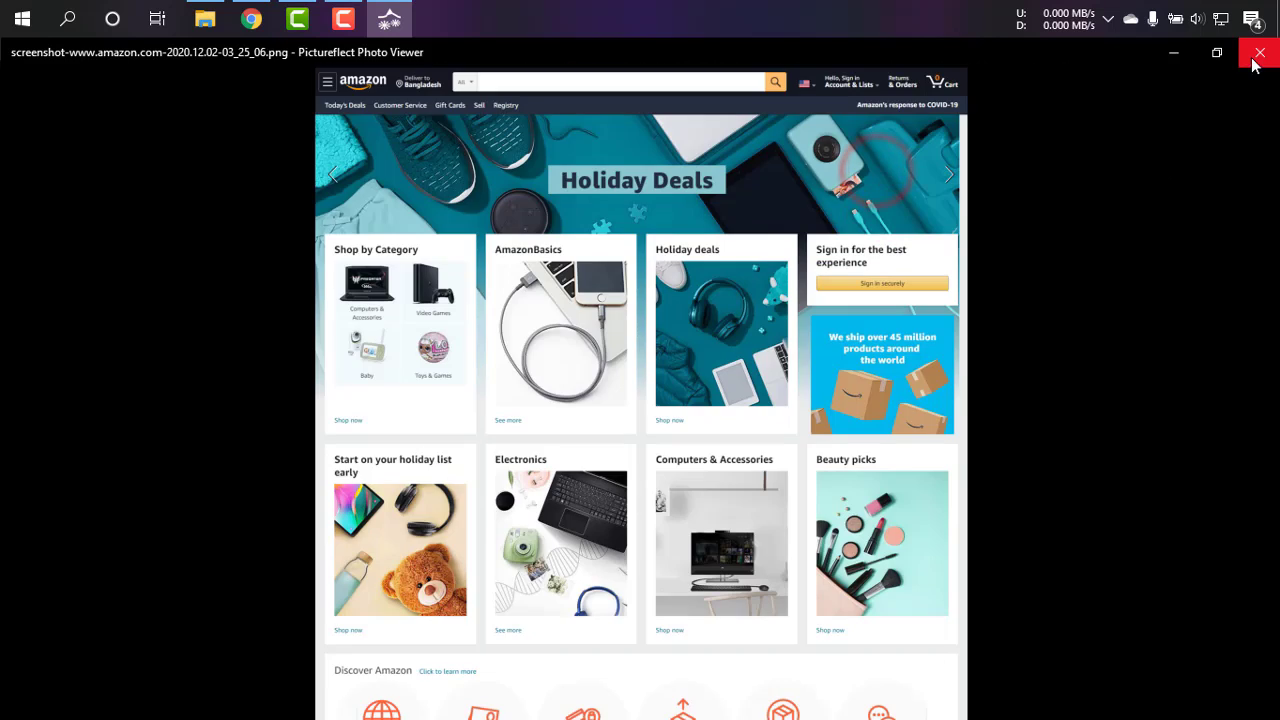
pyautogui.click(1259, 50)
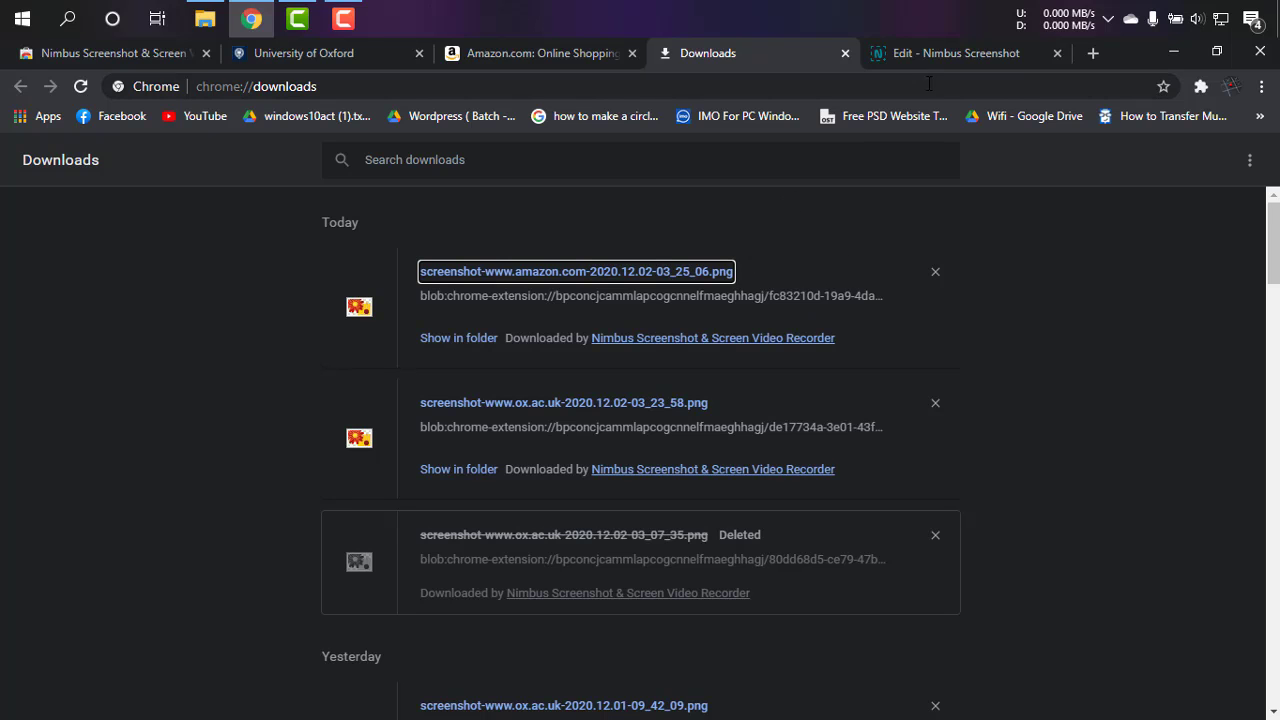
# Go via the Nimbus editor tab back to the Nimbus Chrome Web Store page
pyautogui.click(945, 53)
pyautogui.click(140, 60)
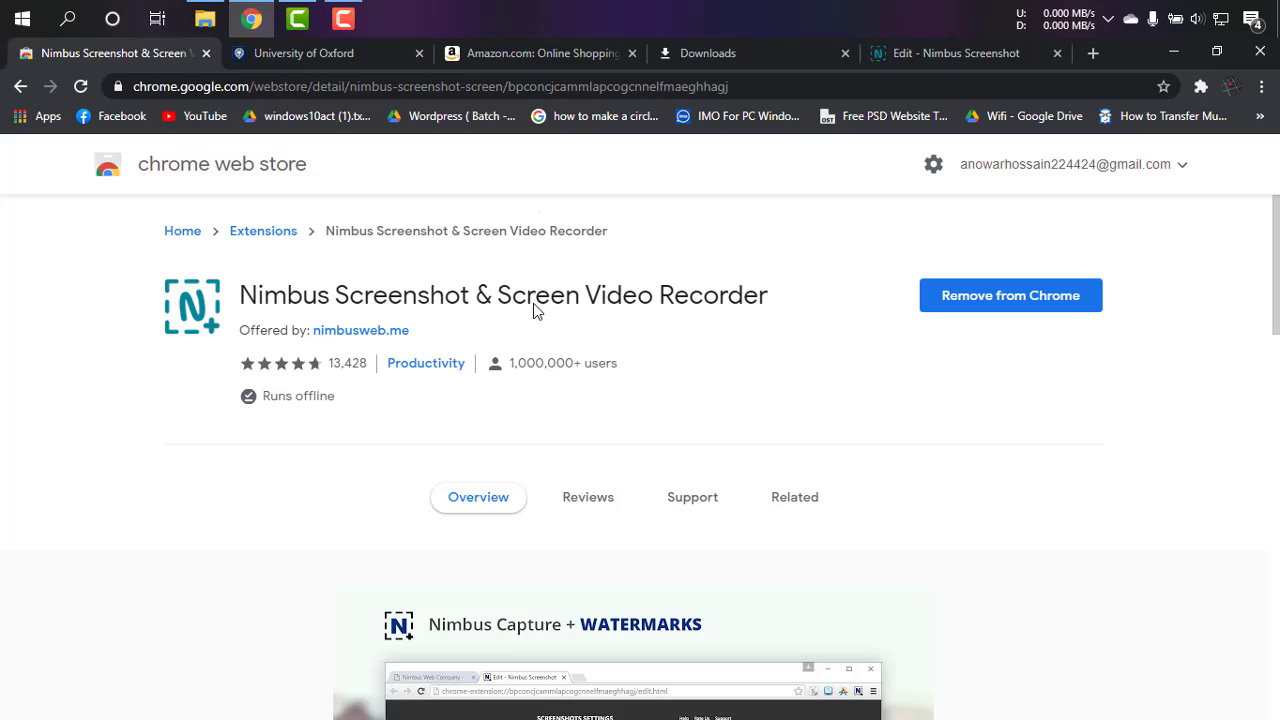
pyautogui.click(1175, 53)
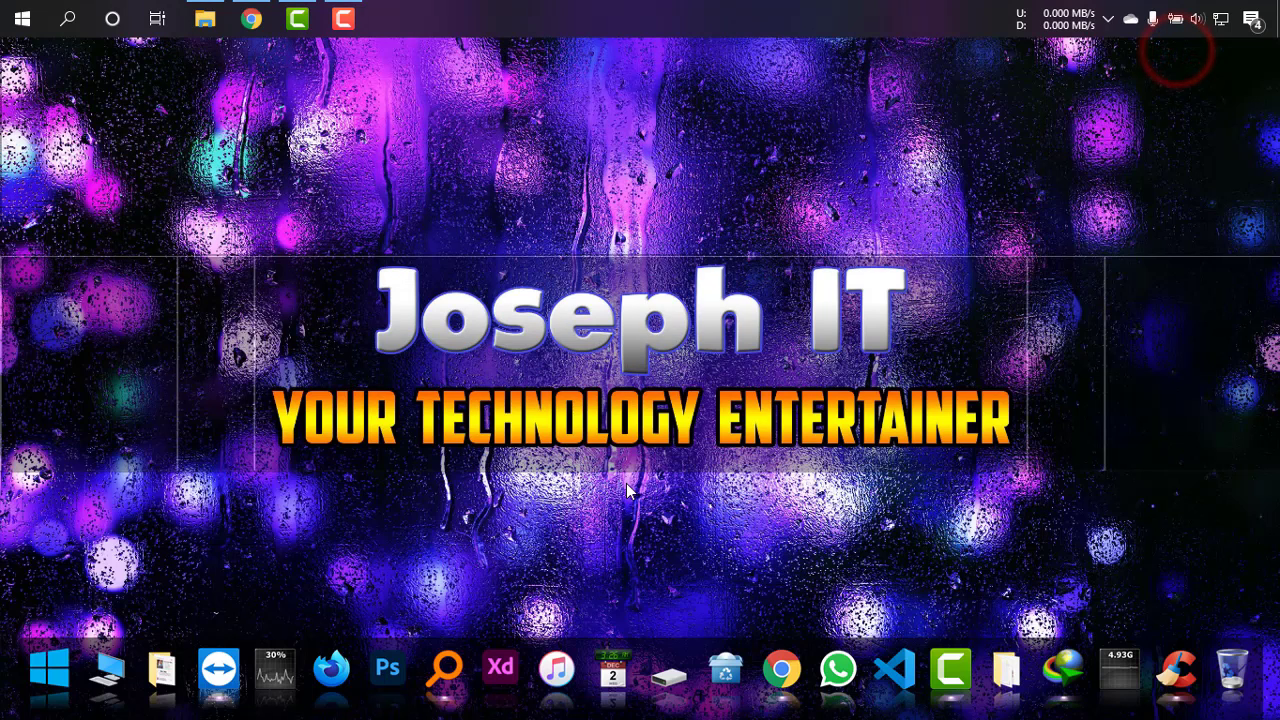